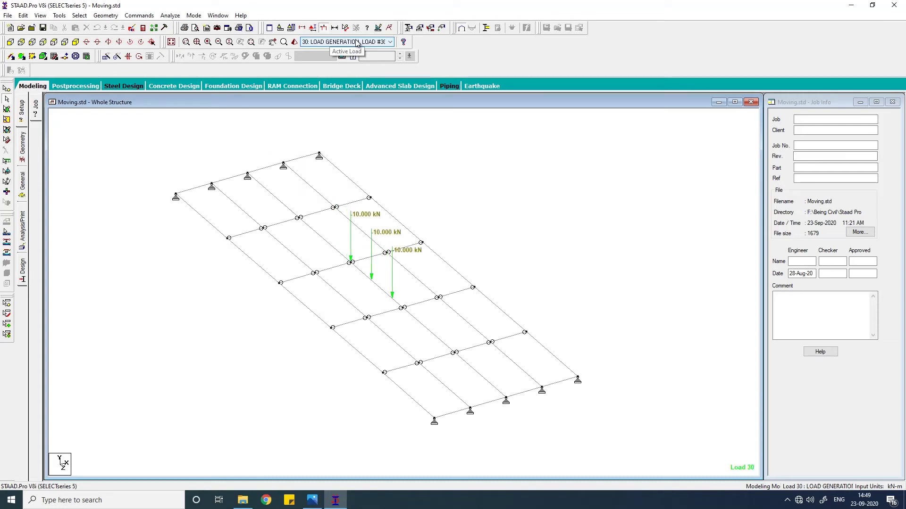
- Scroll through the early generated moving-load cases in the Active Load list
scroll(357, 43, "down", 20)
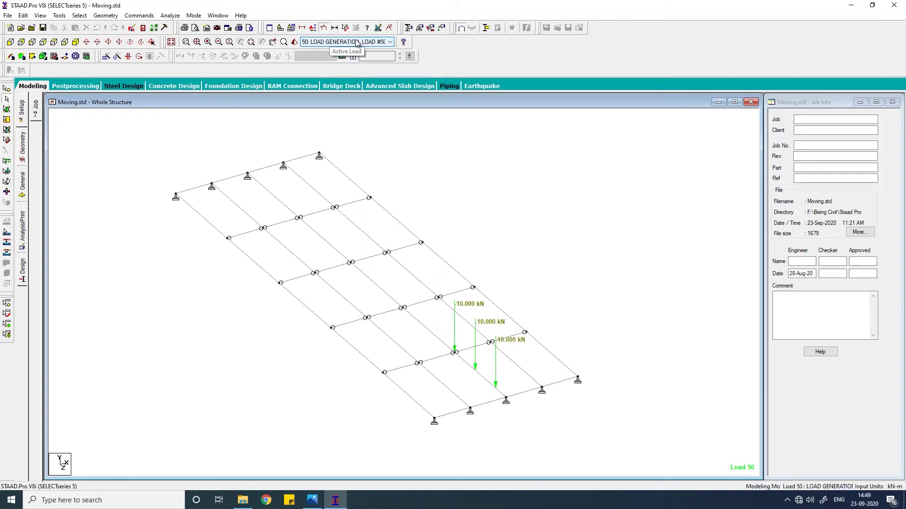
scroll(357, 43, "down", 16)
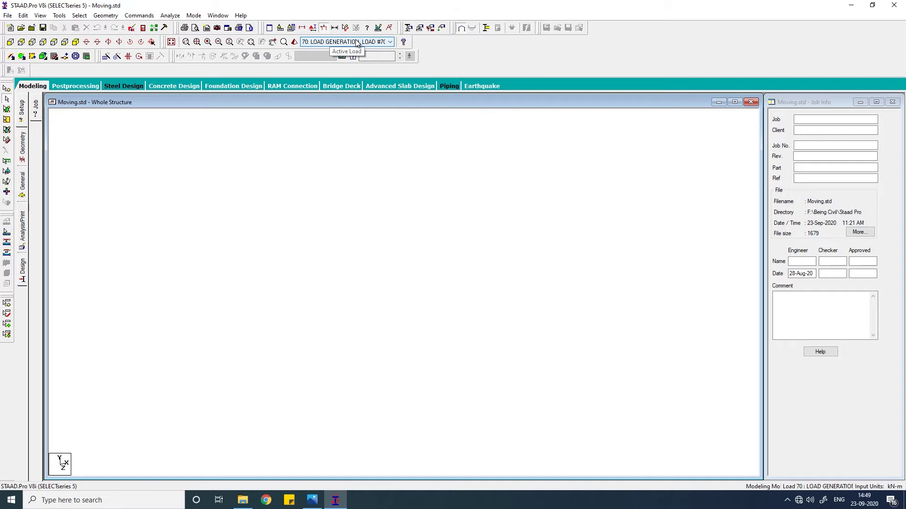
scroll(357, 43, "down", 17)
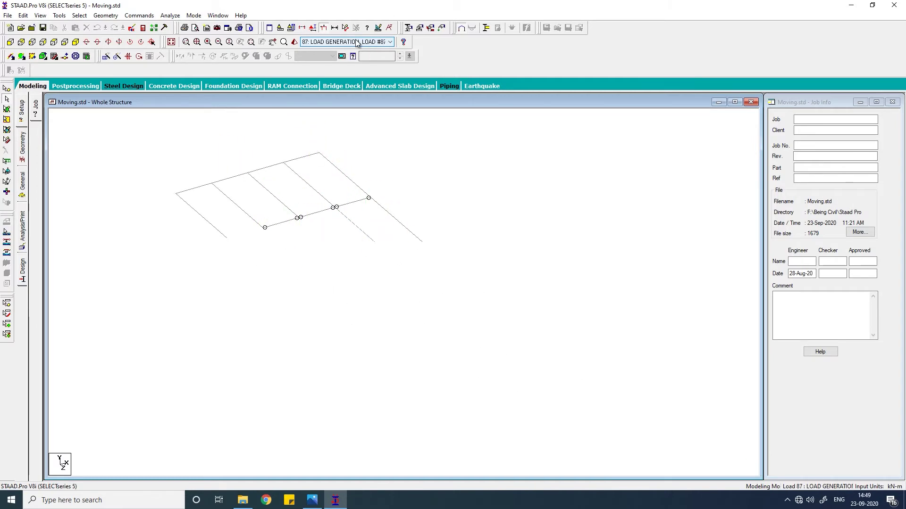
scroll(357, 43, "down", 20)
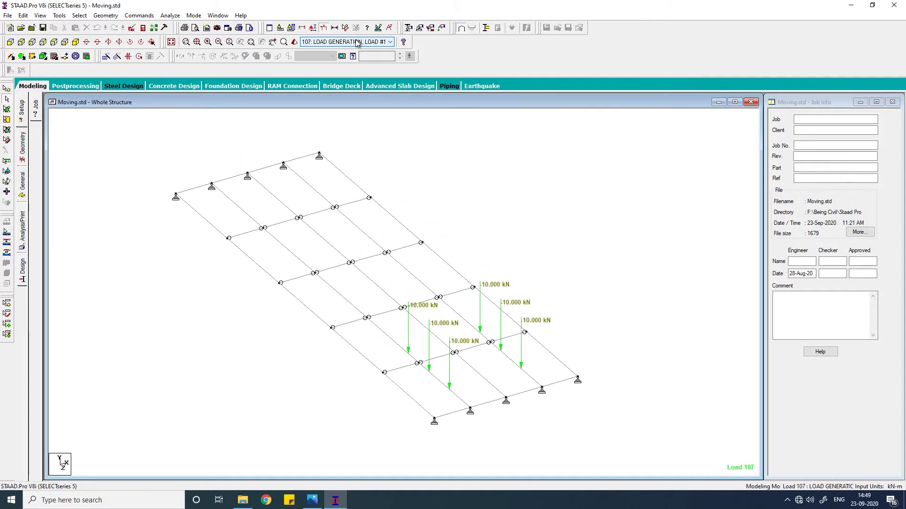
scroll(357, 43, "down", 12)
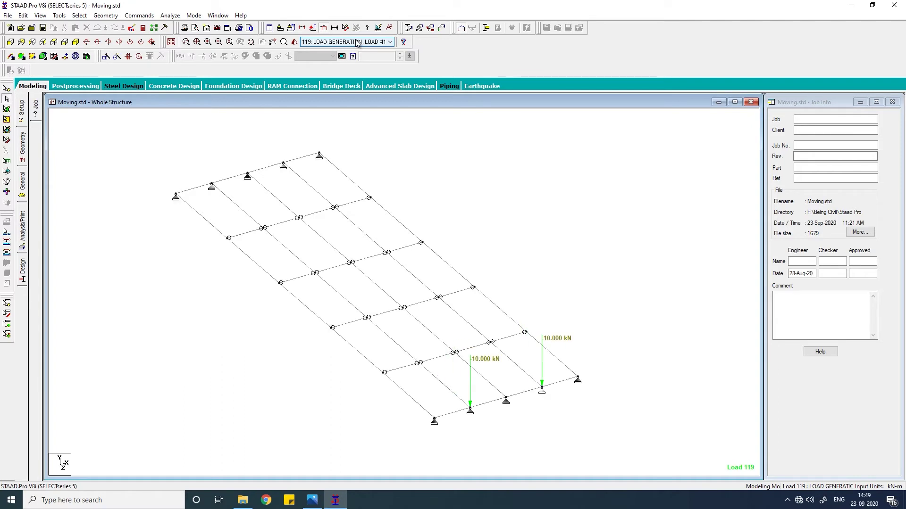
type("13")
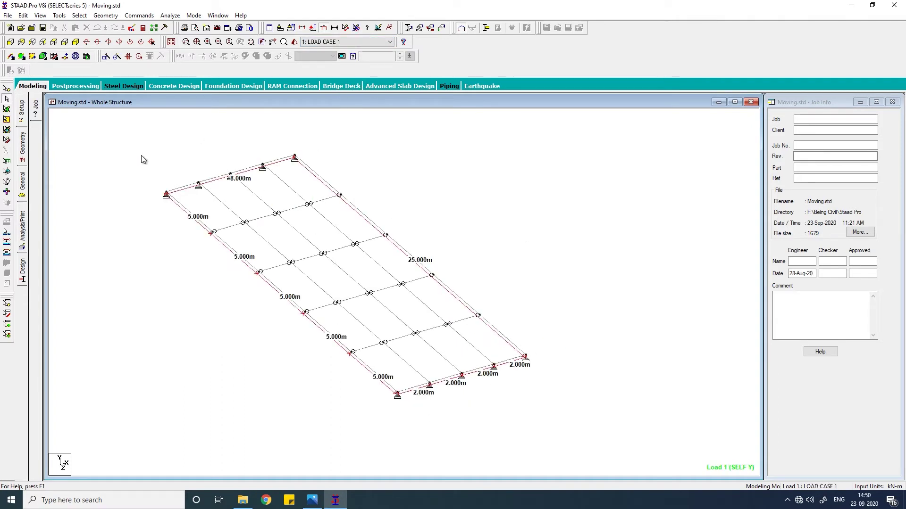
- Select all deck grid members and keep stepping through the load cases to Load 119
left_click_drag(155, 172, 611, 441)
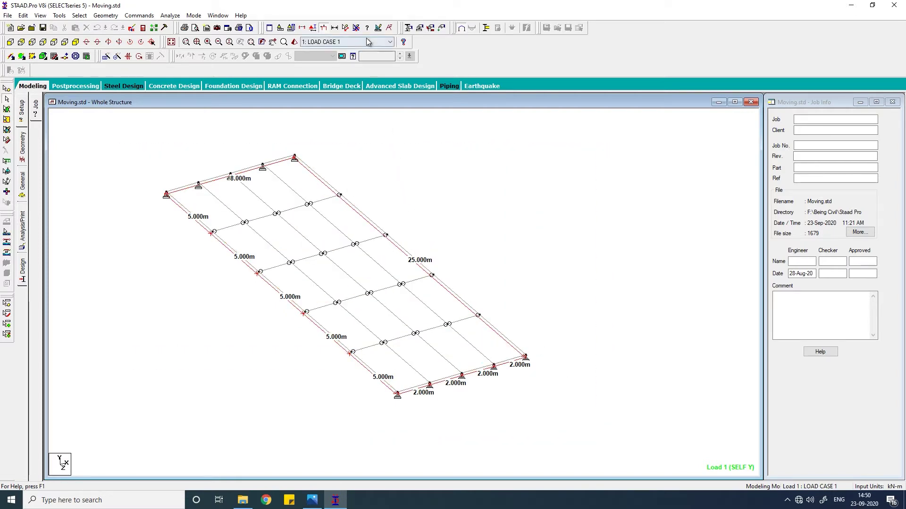
scroll(370, 42, "down", 18)
scroll(369, 43, "down", 20)
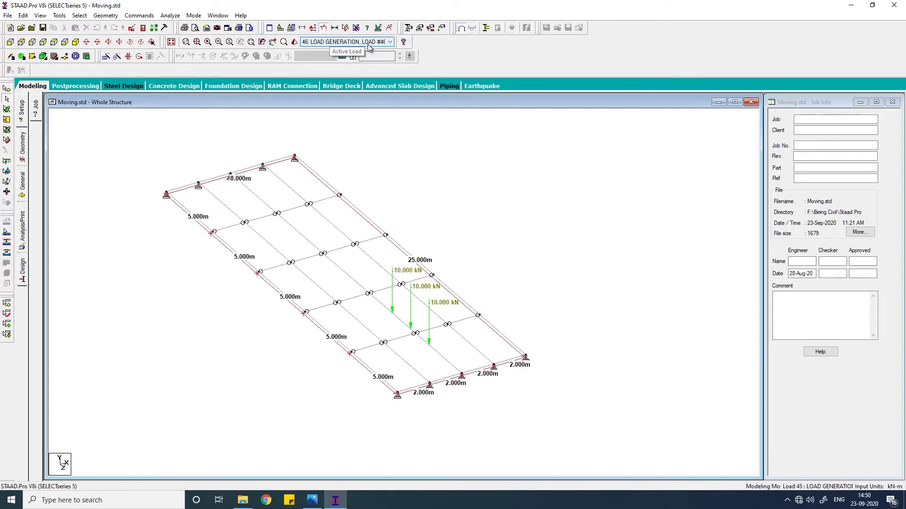
scroll(369, 42, "down", 20)
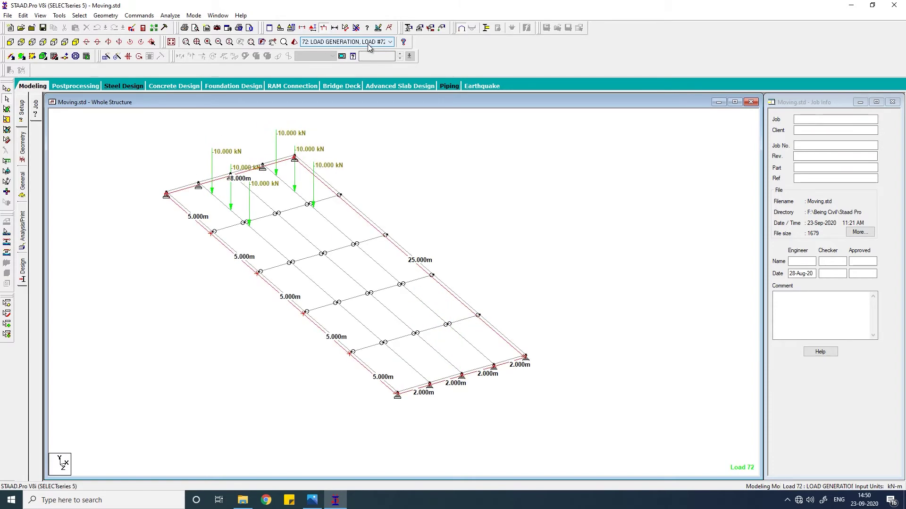
scroll(369, 43, "down", 20)
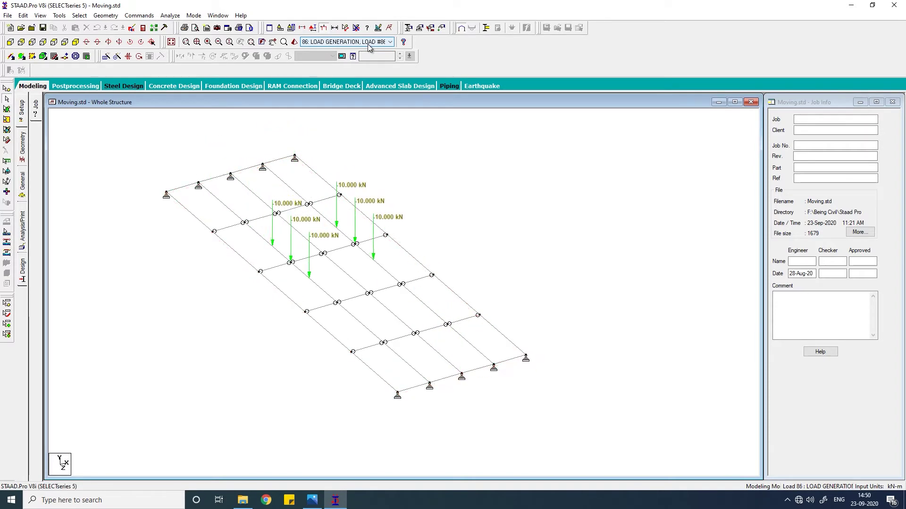
scroll(370, 44, "down", 12)
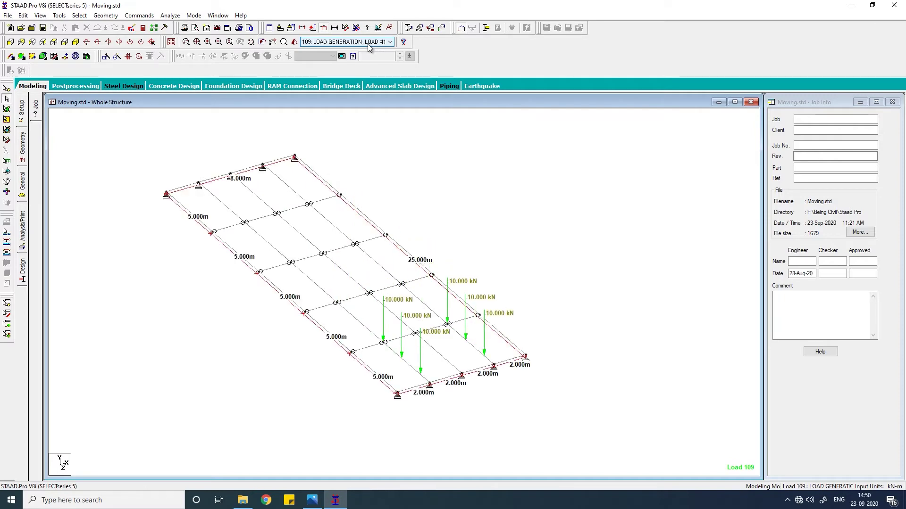
scroll(369, 44, "down", 6)
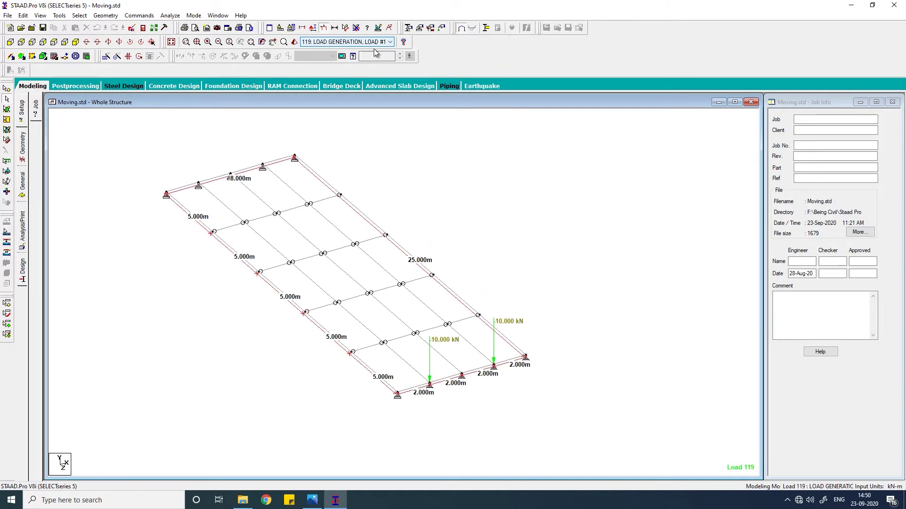
- Create a new structure file named 'moving load generation' with kilonewton force units
left_click(7, 15)
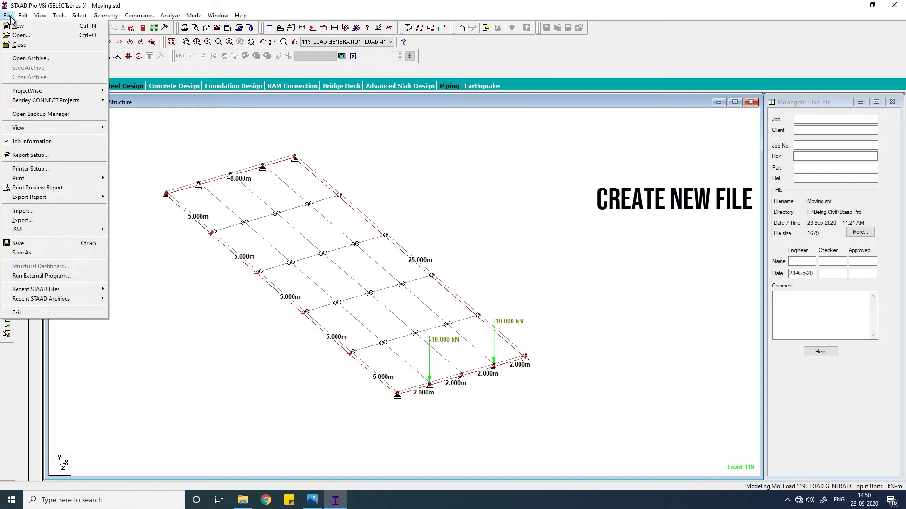
left_click(17, 23)
left_click(366, 175)
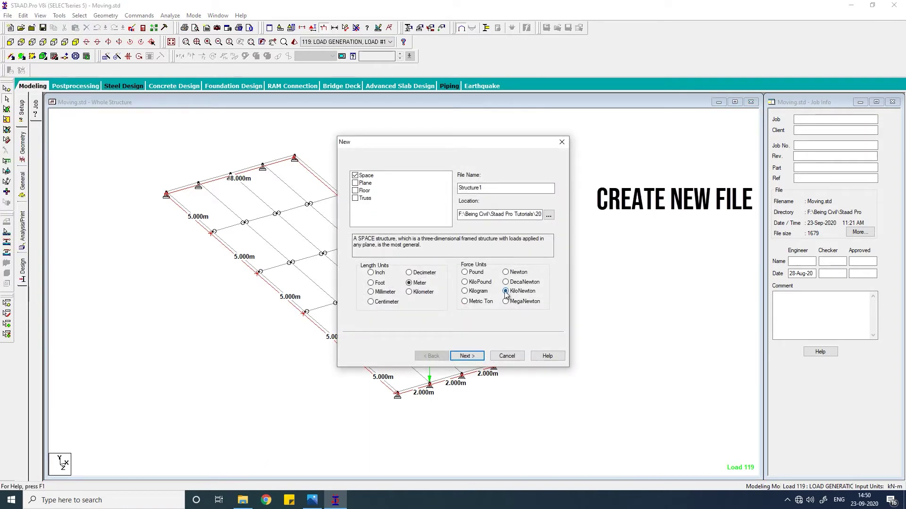
key("Tab")
type("mov")
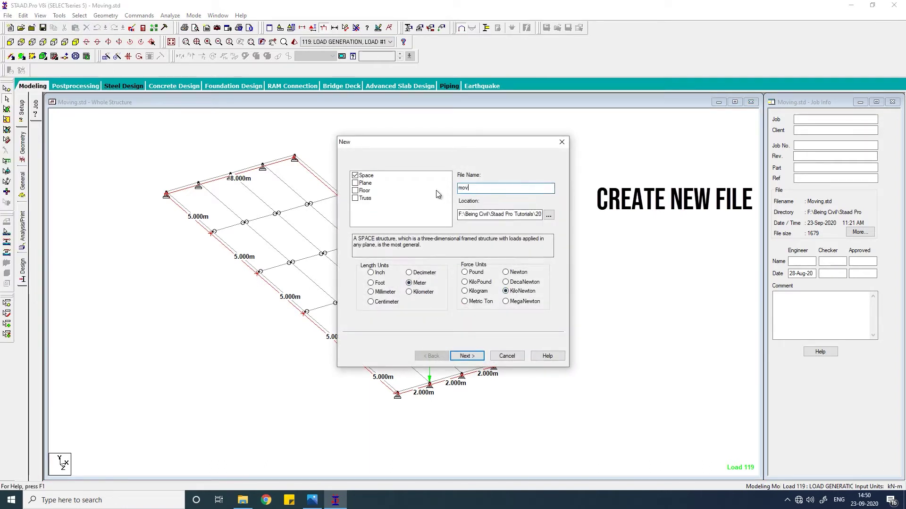
type("ing load generation")
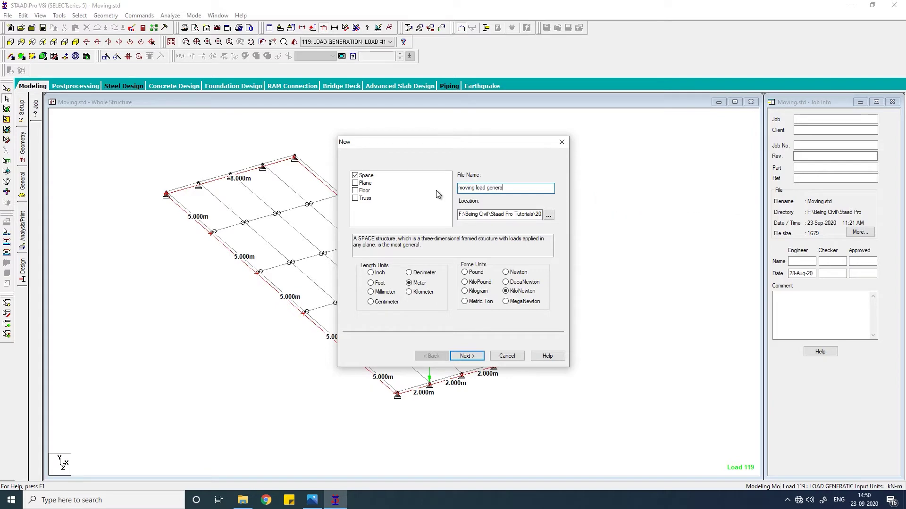
left_click(467, 356)
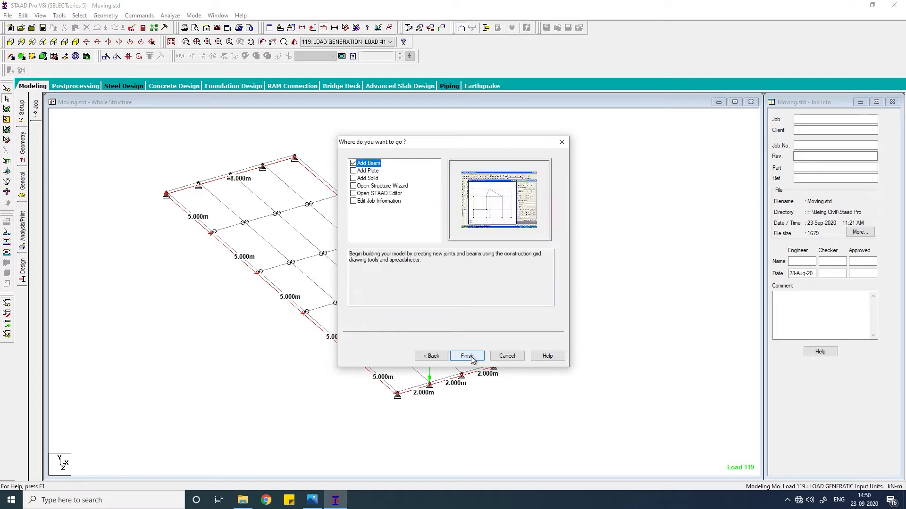
left_click(472, 356)
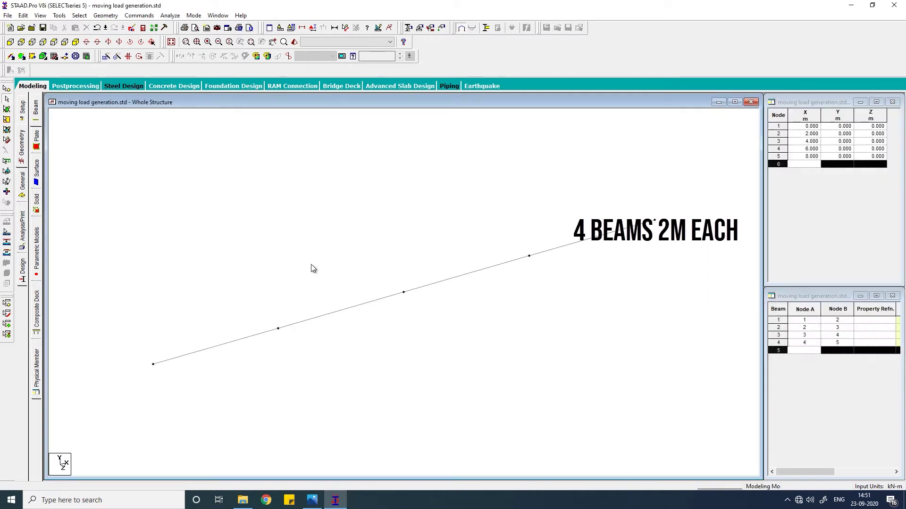
- Repeat the four beams 5 times along Z with linked steps to form the grid
left_click_drag(227, 164, 607, 376)
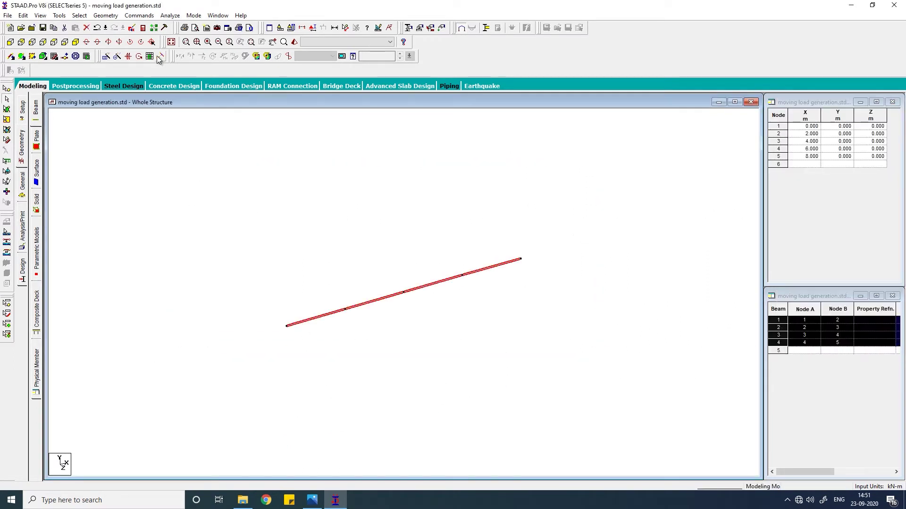
left_click(111, 58)
left_click(465, 285)
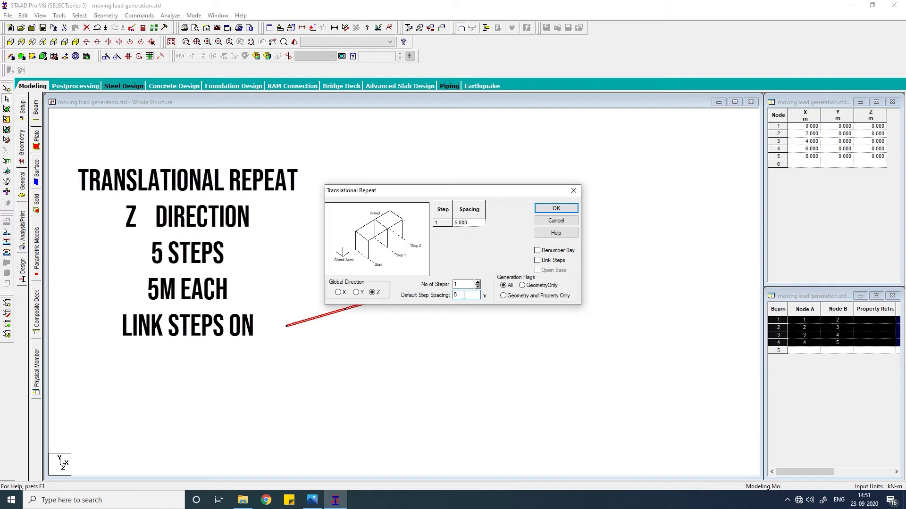
type("5")
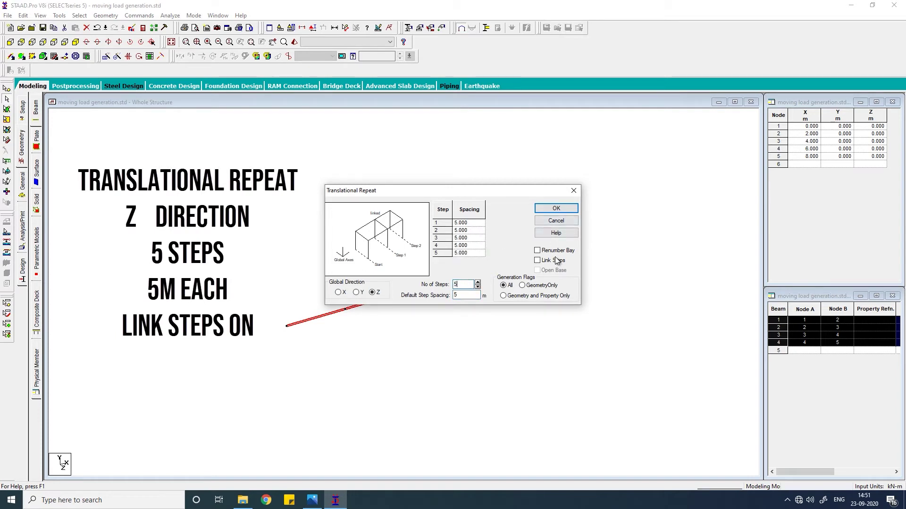
left_click(556, 261)
left_click(556, 209)
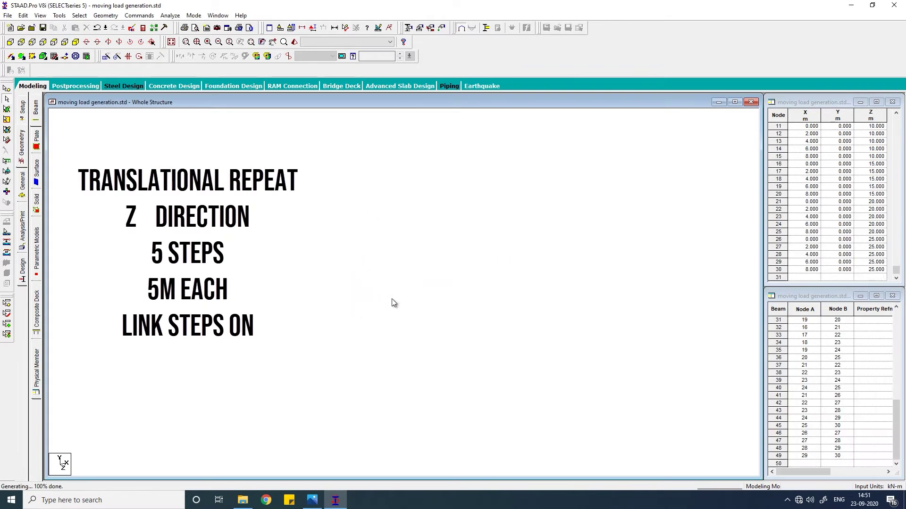
- Define a new pinned support, Support 2, and pick it for assignment
left_click(22, 185)
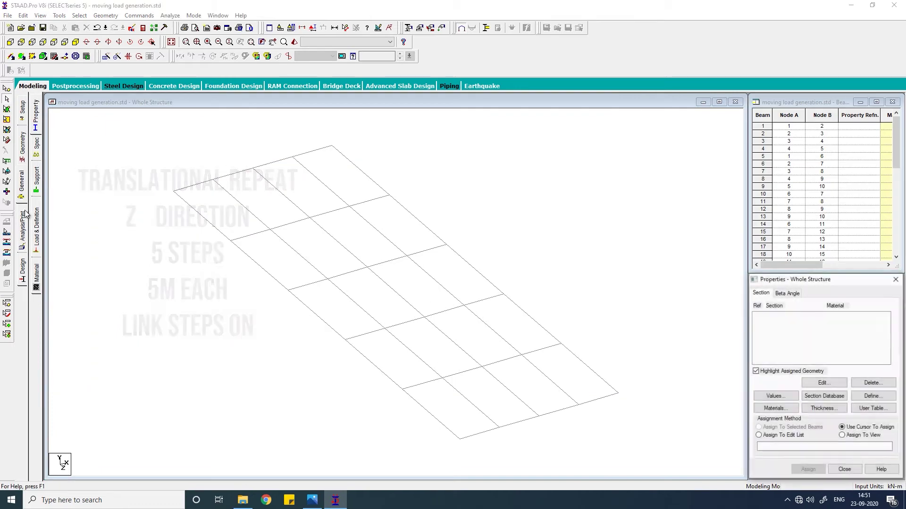
left_click(37, 178)
left_click(831, 397)
left_click(754, 286)
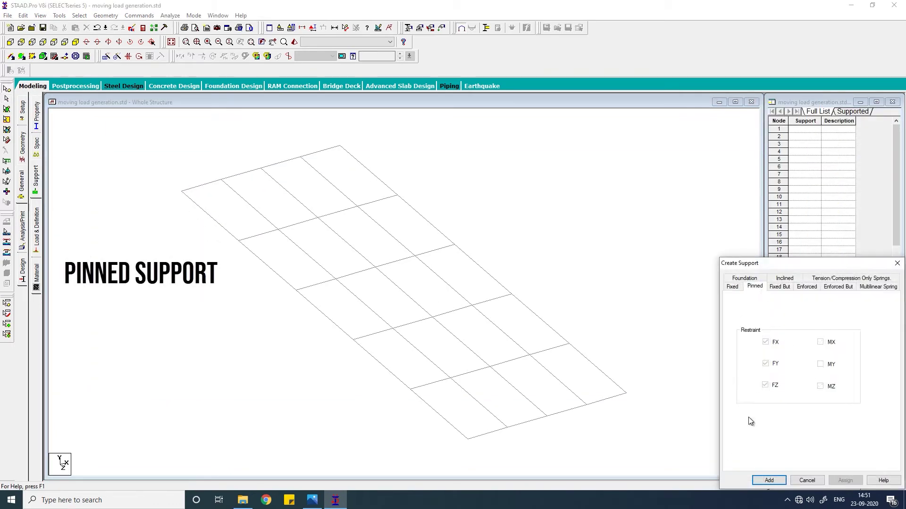
left_click(768, 480)
left_click(817, 341)
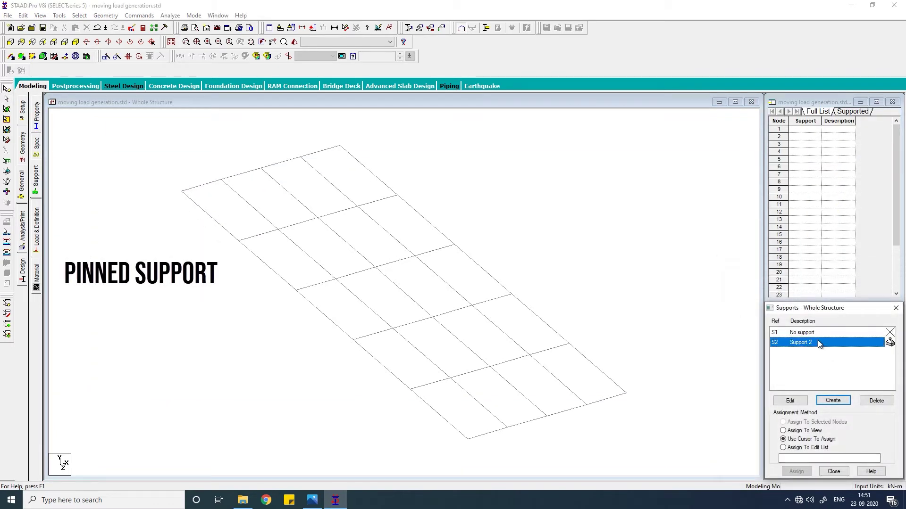
- Assign Support 2 to the top and bottom edge nodes in plan view
left_click(75, 54)
left_click_drag(344, 137, 510, 163)
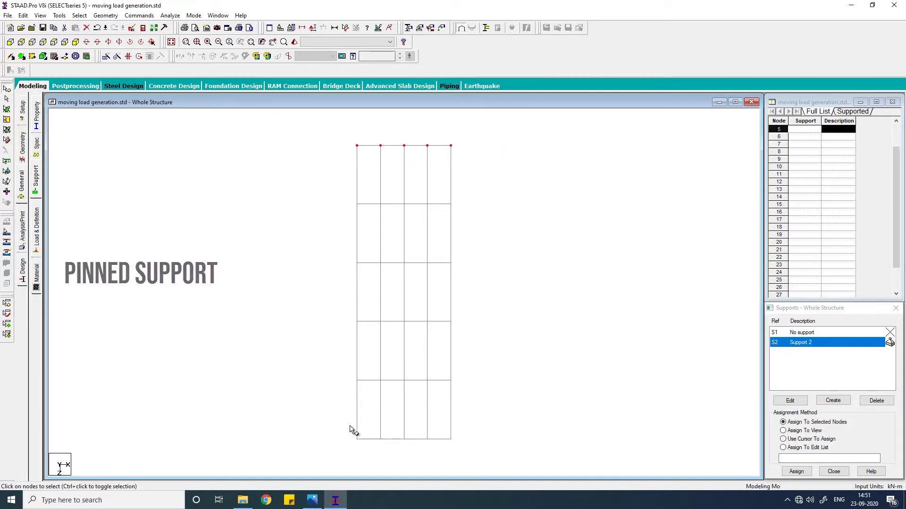
left_click_drag(344, 427, 493, 474, "ctrl")
left_click(796, 472)
left_click(841, 416)
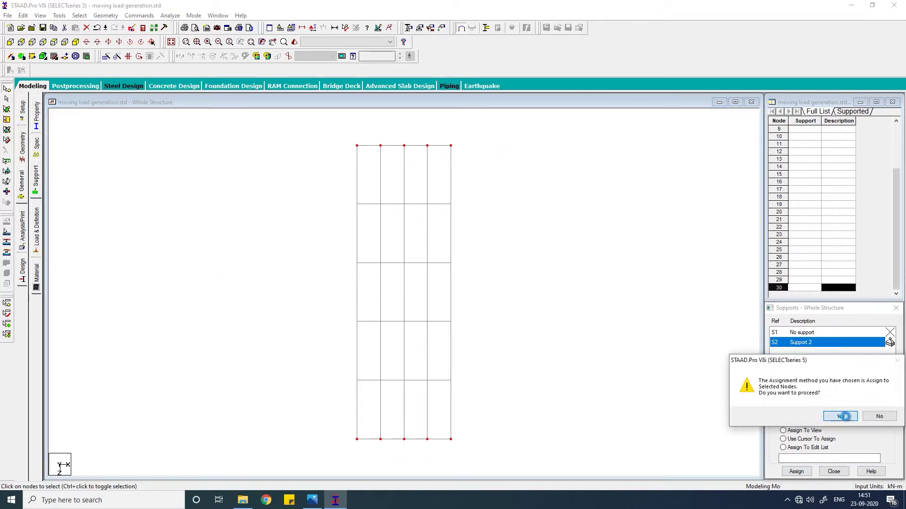
left_click(76, 42)
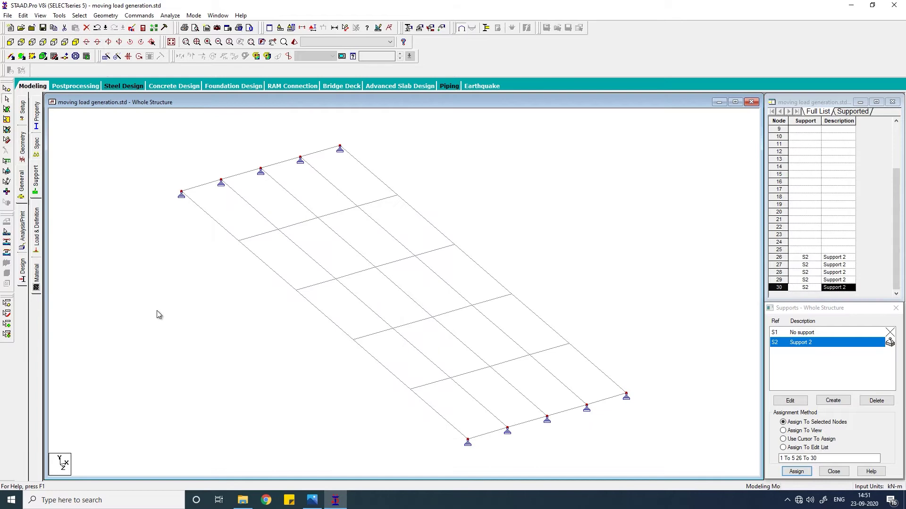
- Add the Indian S Shape ISMB200 section and assign it to all beams in view
left_click(36, 113)
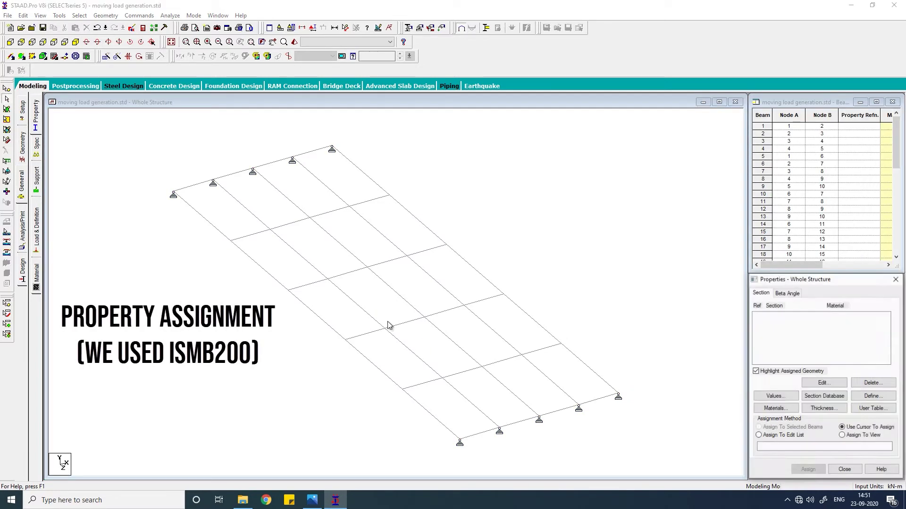
left_click(835, 397)
left_click(331, 337)
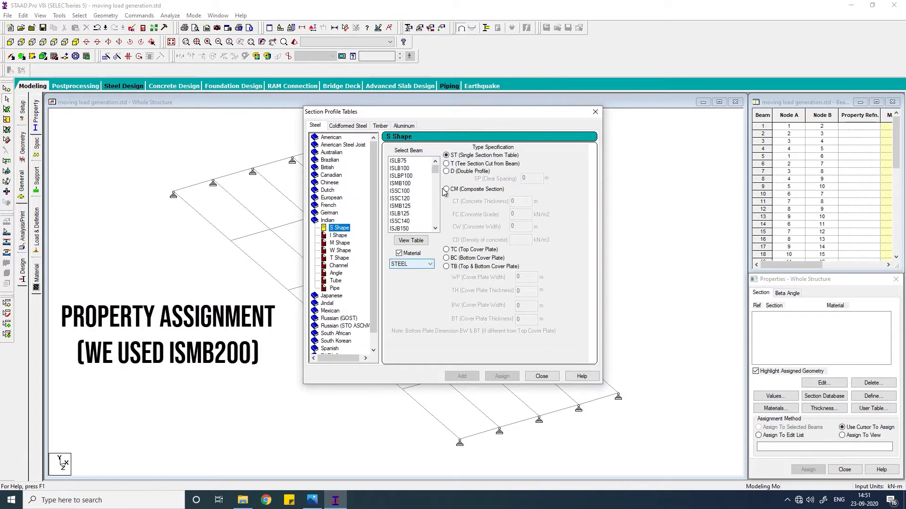
left_click_drag(434, 168, 435, 187)
left_click(400, 213)
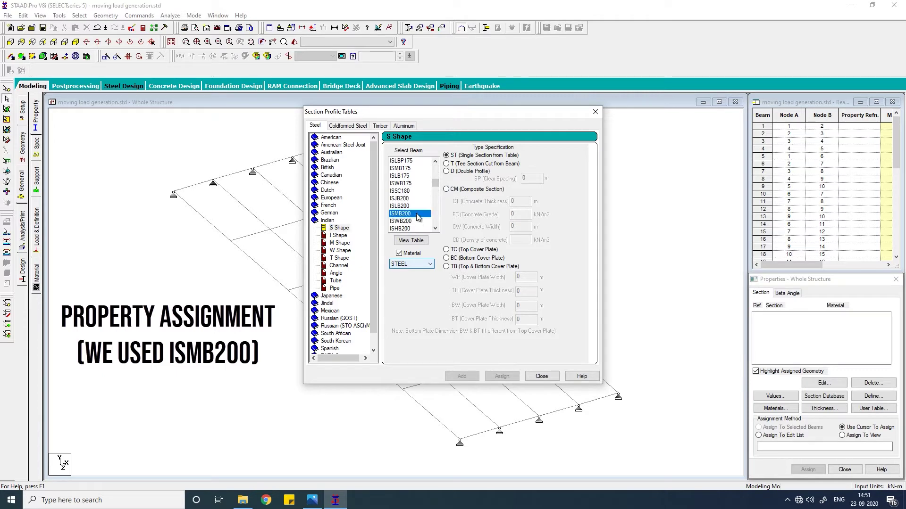
left_click(462, 376)
left_click(541, 375)
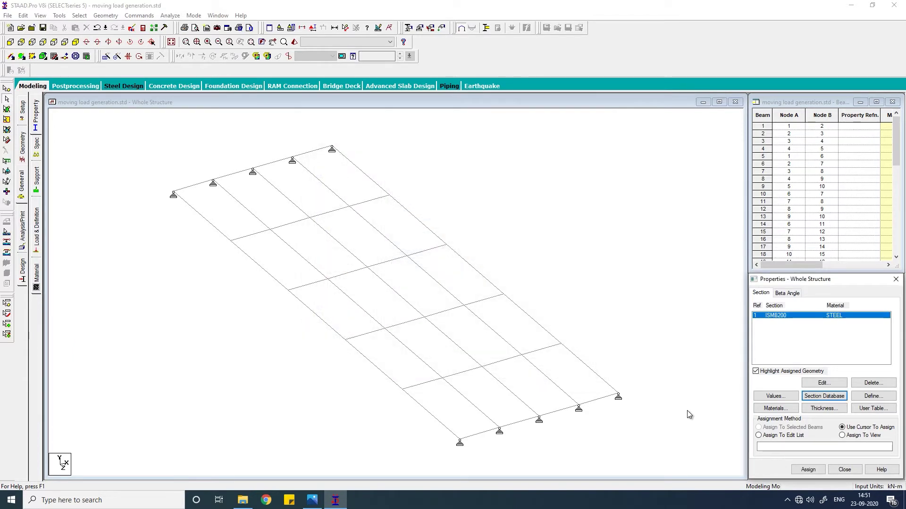
left_click(859, 436)
left_click(807, 469)
left_click(834, 398)
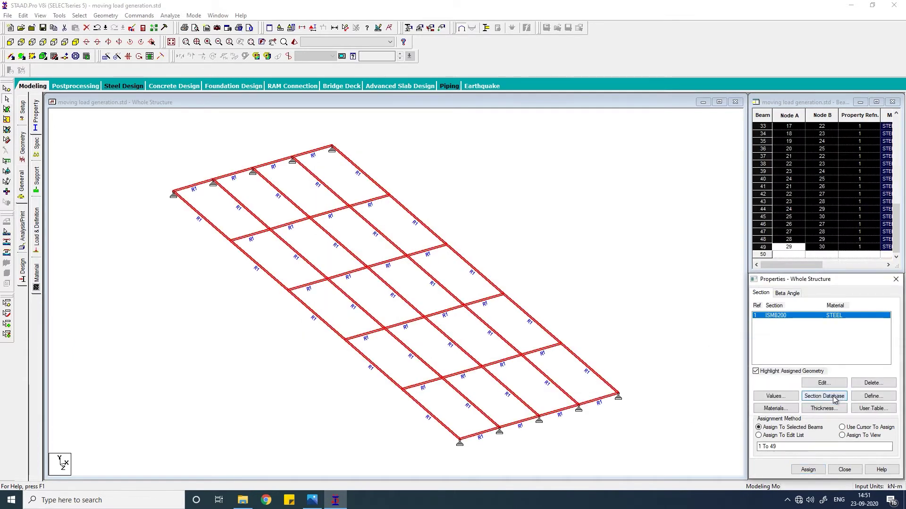
- Create START MY MZ and END MY MZ beam release specifications
left_click(36, 144)
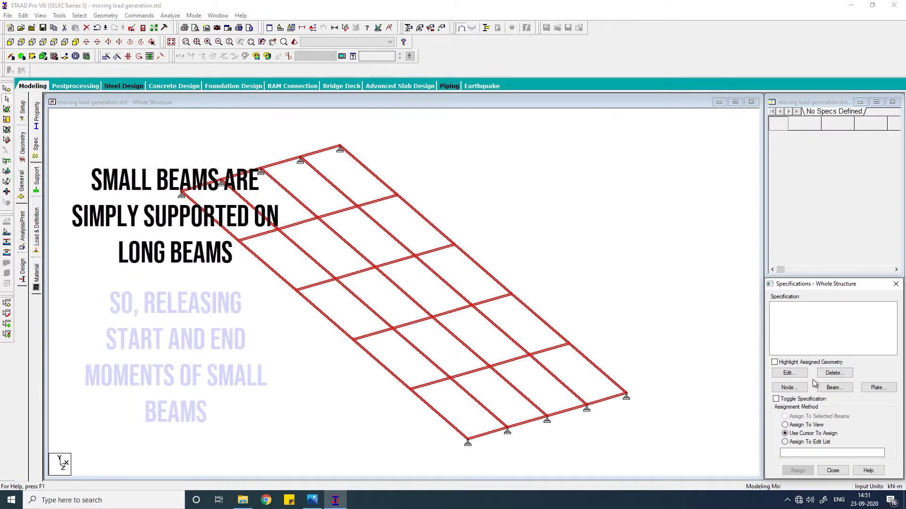
left_click(834, 387)
left_click_drag(745, 292, 624, 178)
left_click(643, 344)
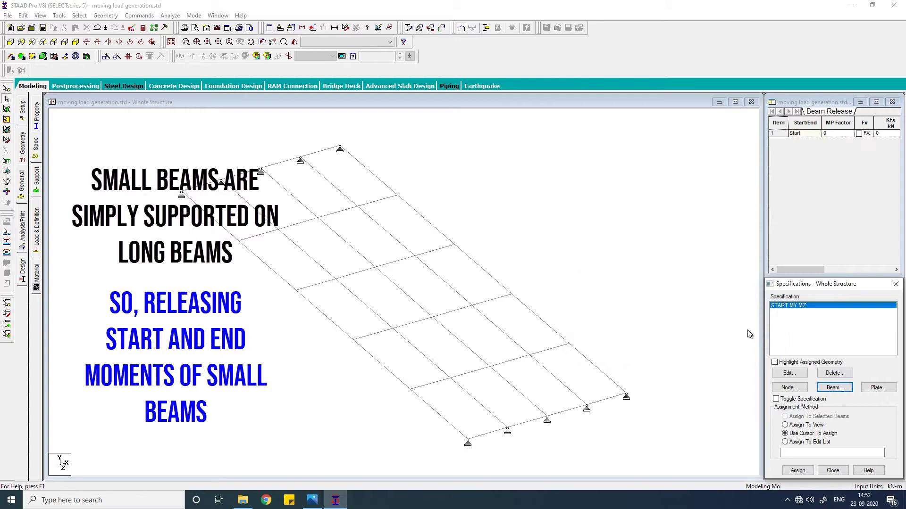
left_click(834, 387)
left_click(723, 336)
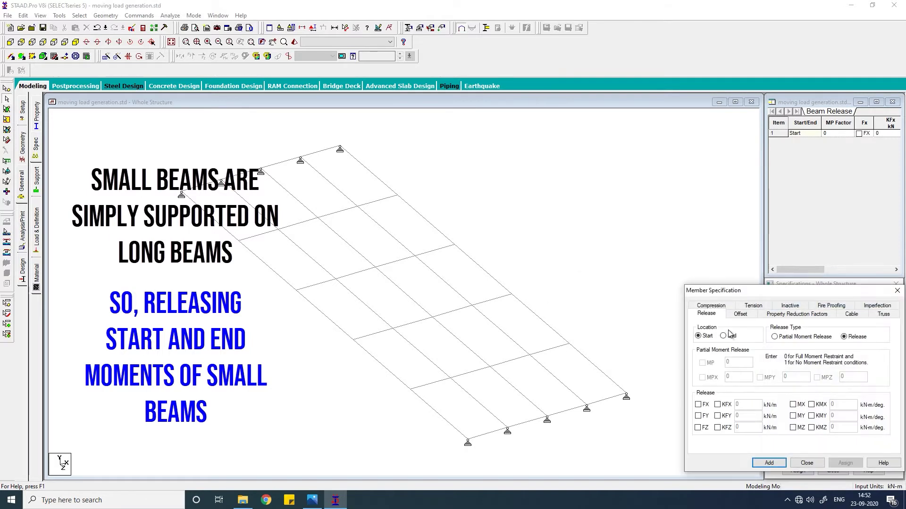
left_click(801, 416)
left_click(796, 428)
left_click(769, 463)
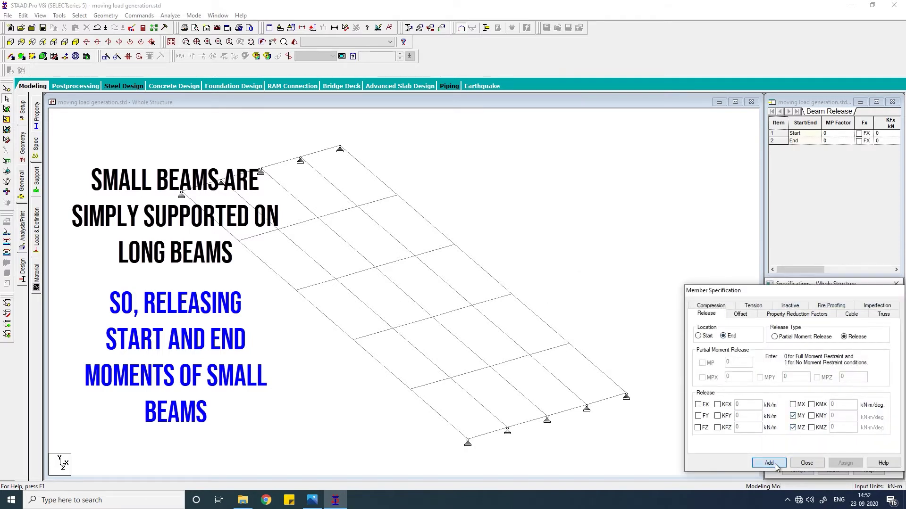
- Assign both releases to the four rows of short cross beams selected in plan view
left_click(53, 42)
left_click_drag(329, 209, 477, 222)
left_click_drag(330, 256, 478, 271)
left_click_drag(341, 308, 478, 330)
left_click_drag(342, 362, 465, 385)
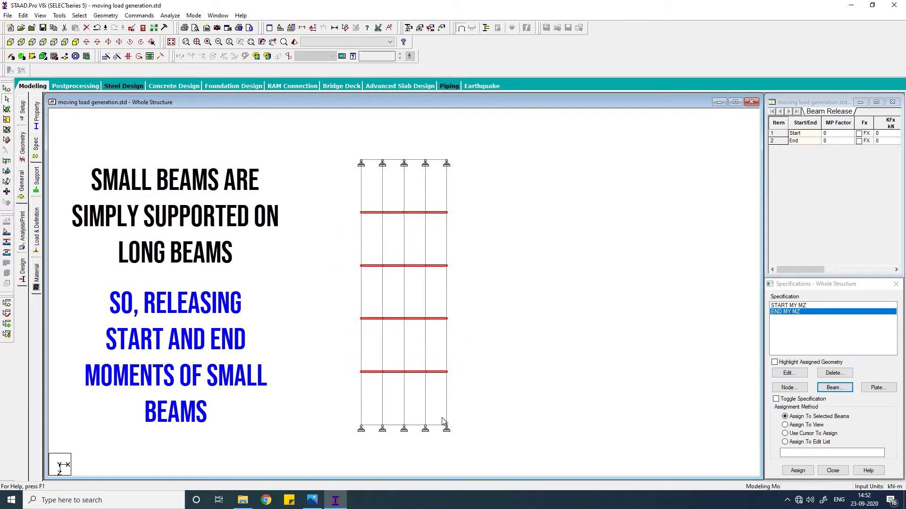
left_click(797, 471)
left_click(846, 403)
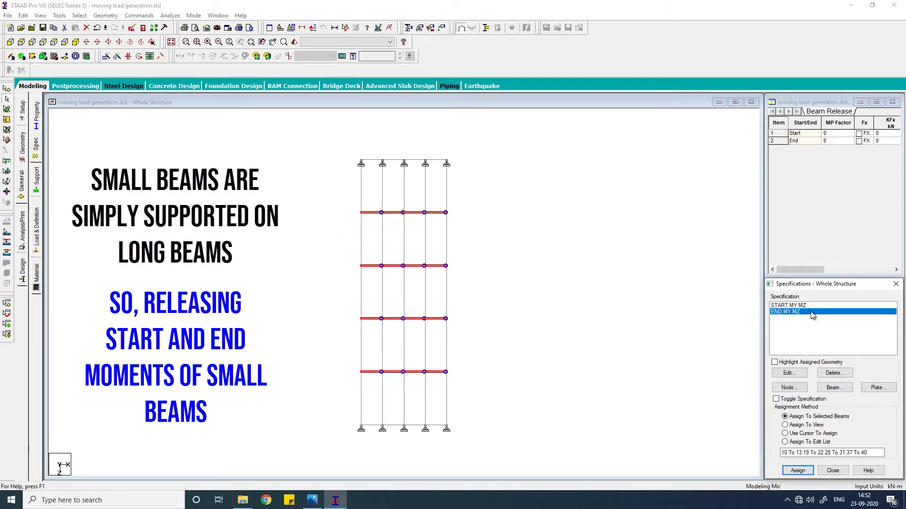
left_click(797, 470)
left_click(830, 401)
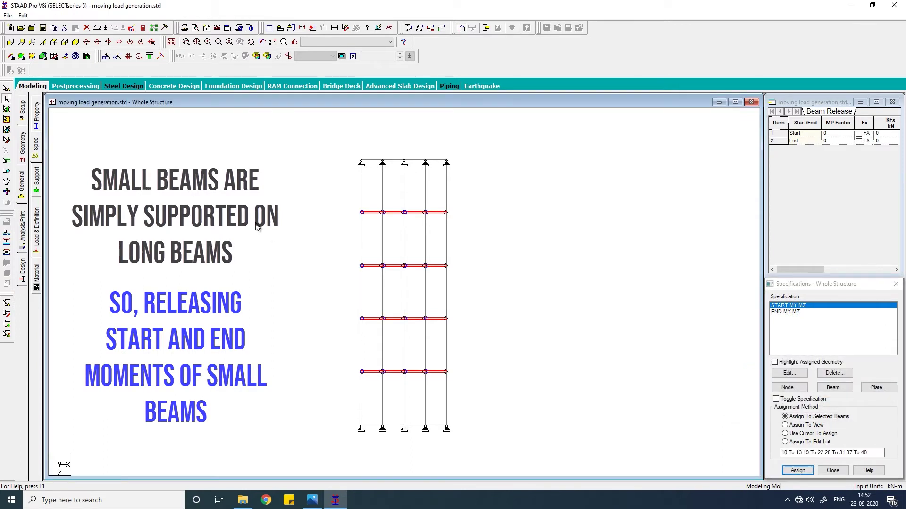
left_click(77, 43)
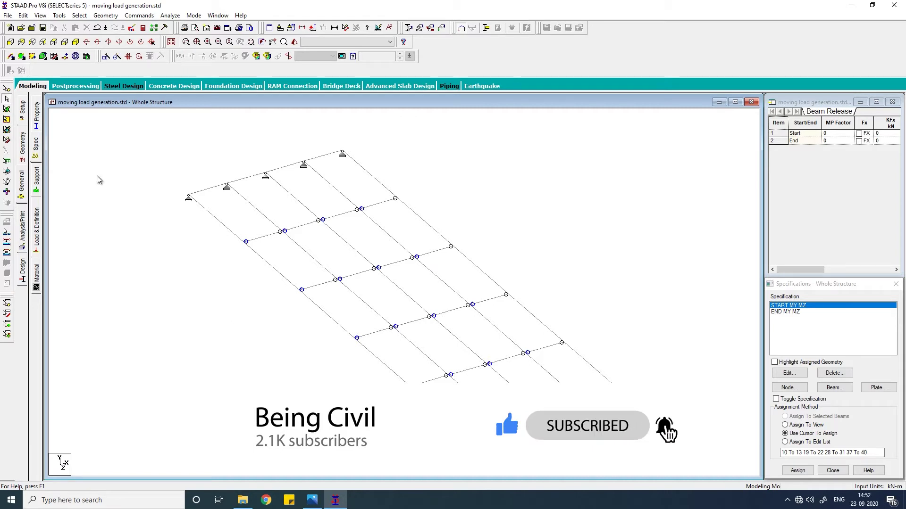
- Start a new vehicle type under Load & Definition's Vehicle Definitions
left_click(36, 226)
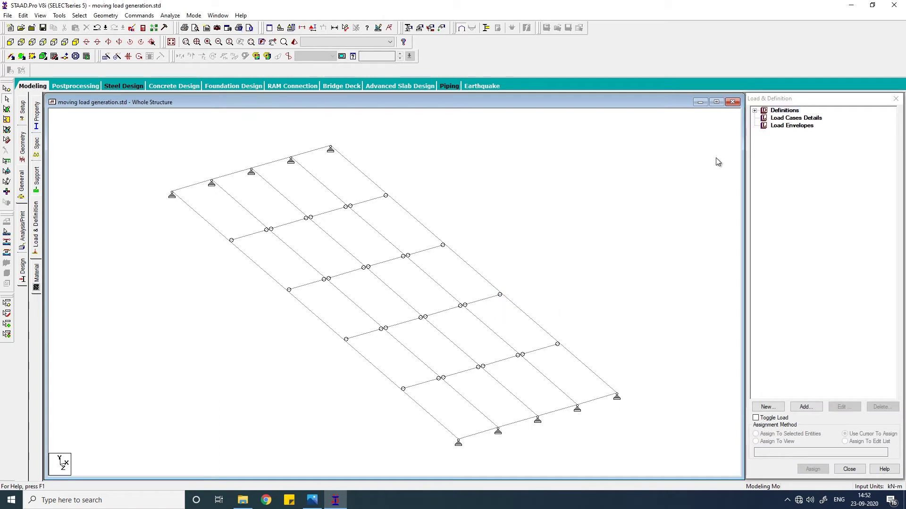
left_click(754, 110)
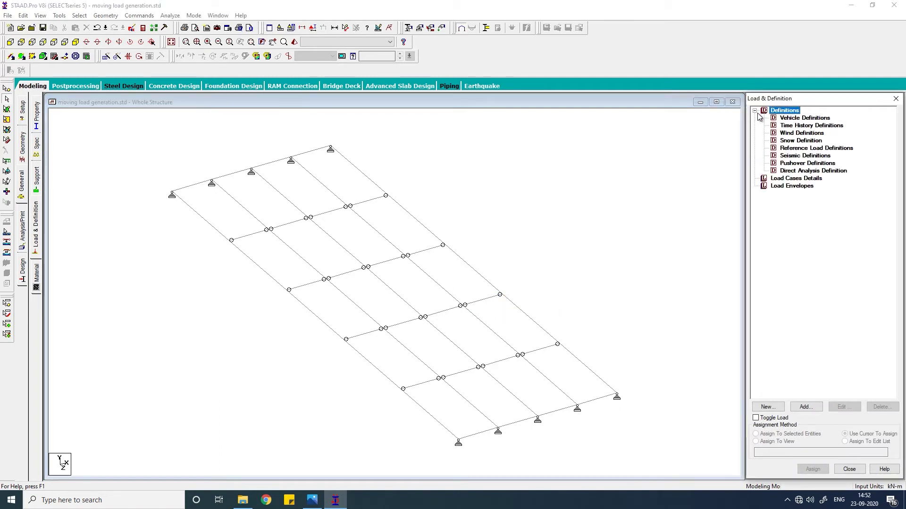
left_click(810, 119)
left_click(808, 407)
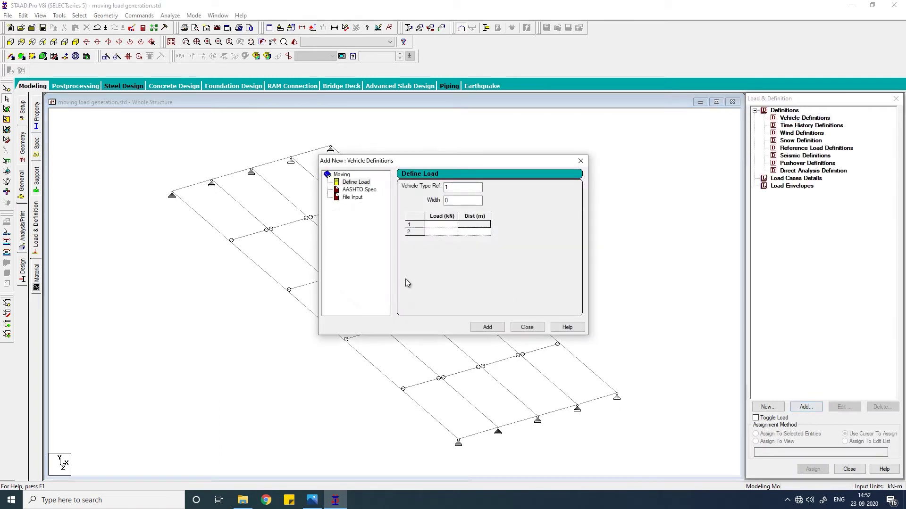
- Enter three 10 kN axle loads with 2 m spacings and save it as TYPE 1
left_click(475, 187)
type("10")
left_click(449, 230)
type("10")
key("Tab")
type("2")
key("Tab")
type("10")
key("Tab")
type("2")
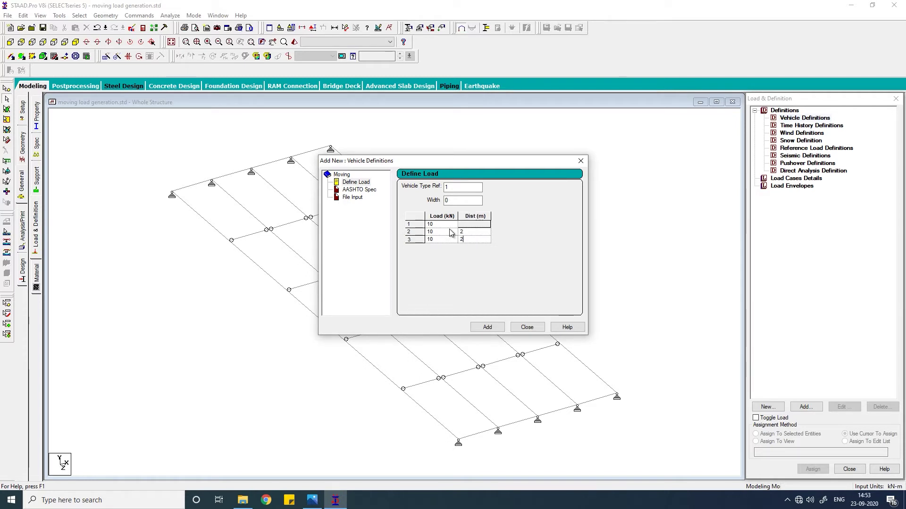
left_click(488, 327)
left_click(527, 327)
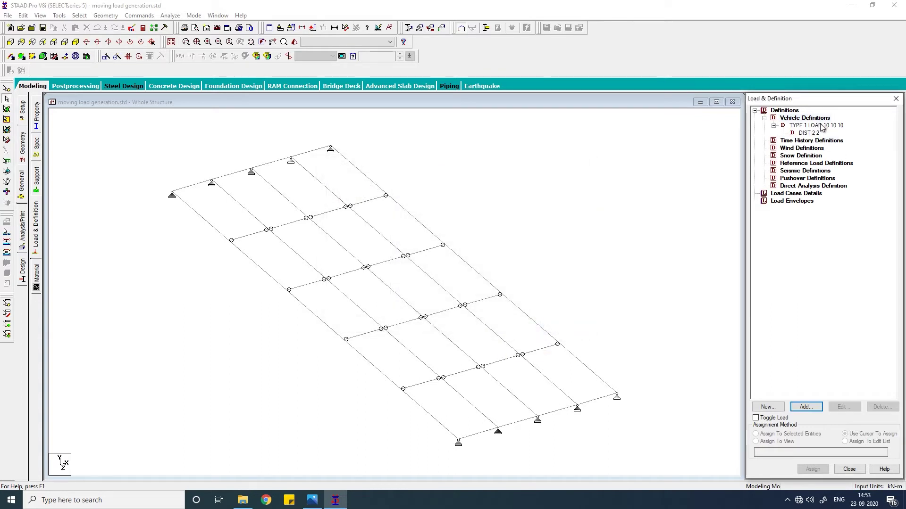
- Create LOAD CASE 1 as a Dead load case
left_click(796, 194)
left_click(805, 406)
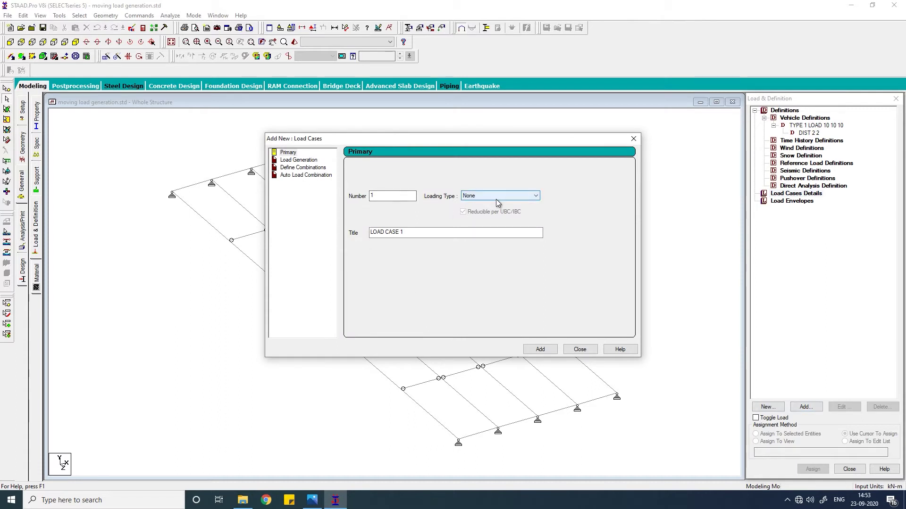
left_click(496, 199)
left_click(490, 206)
left_click(454, 230)
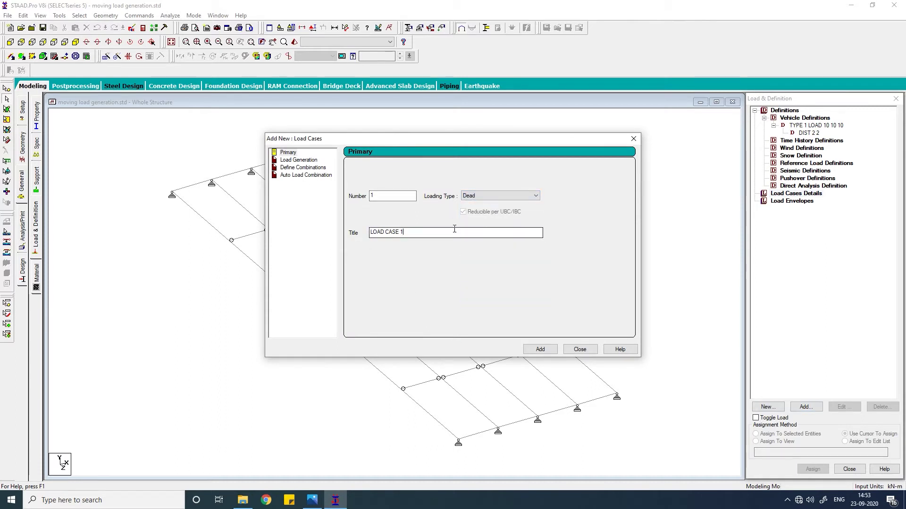
left_click(540, 349)
left_click(580, 350)
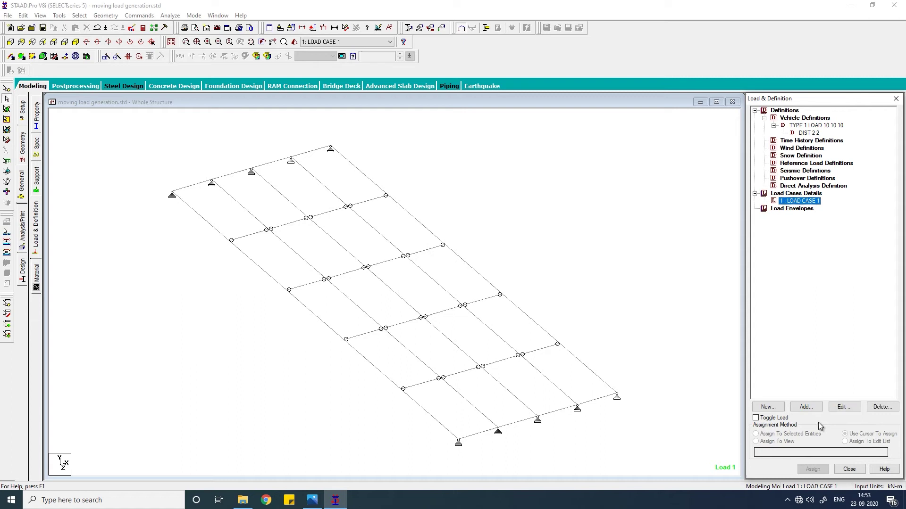
- Add self-weight with factor -1 to LOAD CASE 1 and assign it to the whole view
left_click(805, 406)
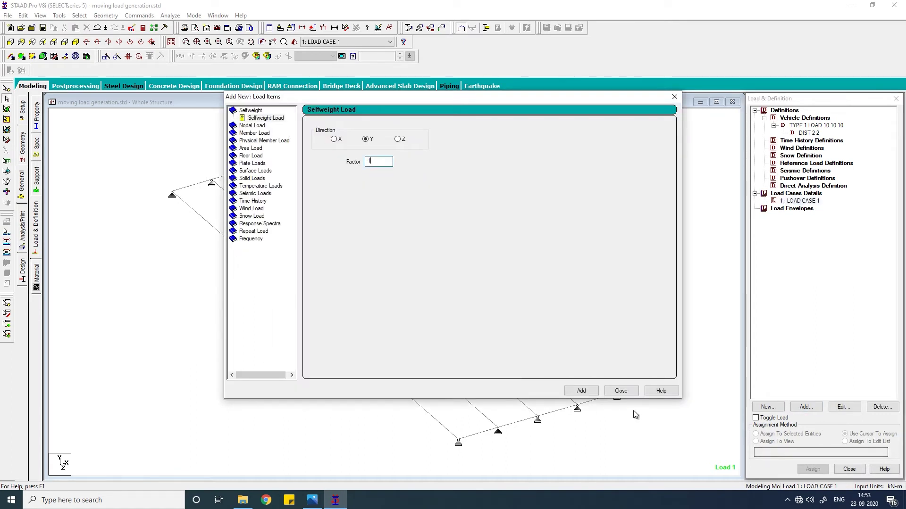
left_click(581, 391)
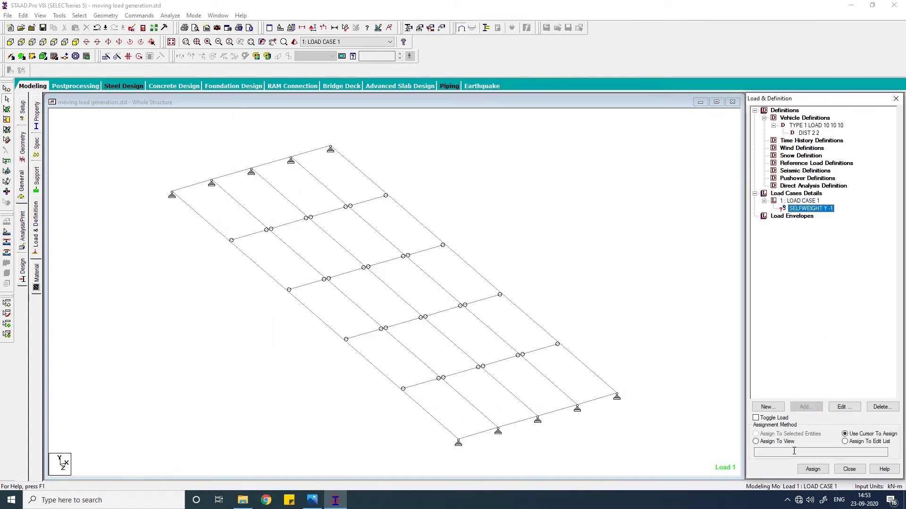
left_click(756, 442)
left_click(812, 469)
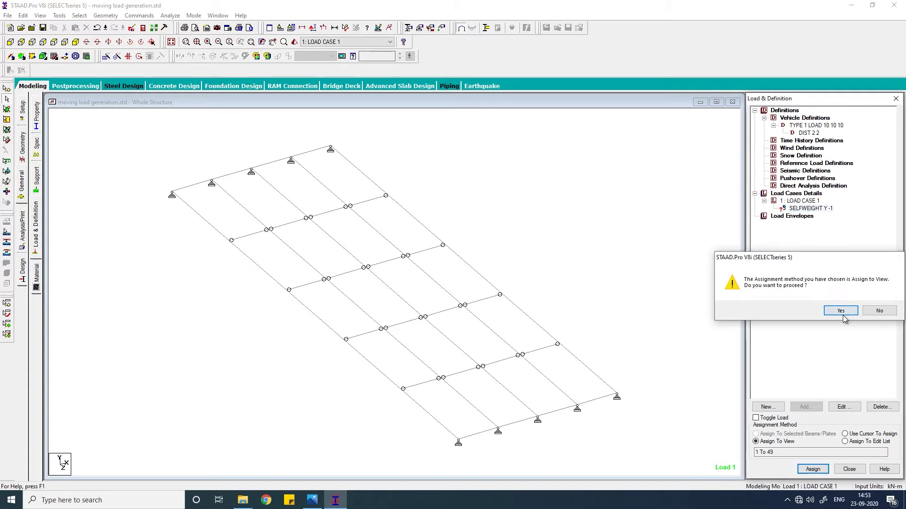
left_click(842, 312)
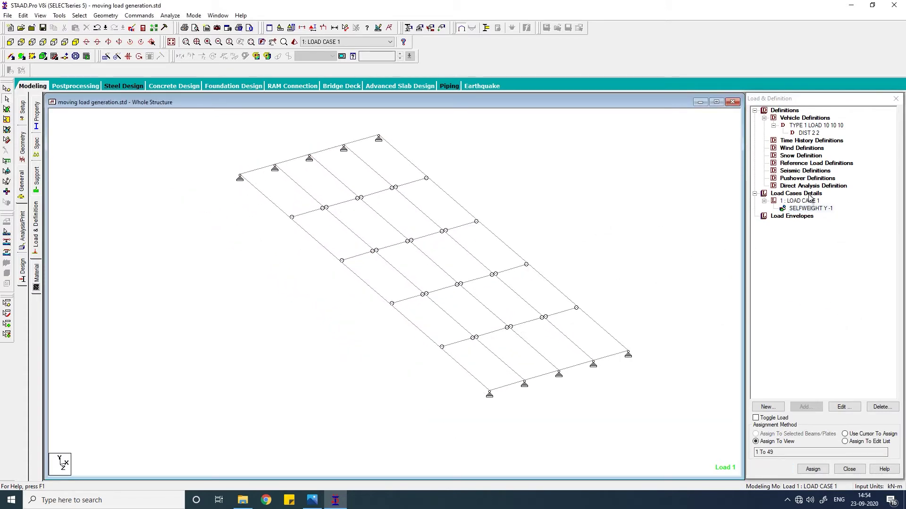
- Begin a new load case under Load Generation, focusing the number of loads field
left_click(802, 200)
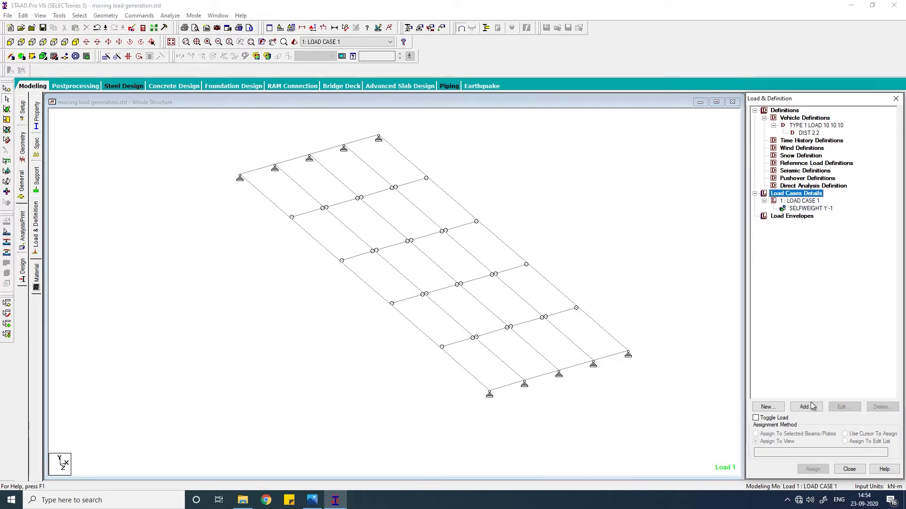
left_click(808, 407)
left_click(299, 160)
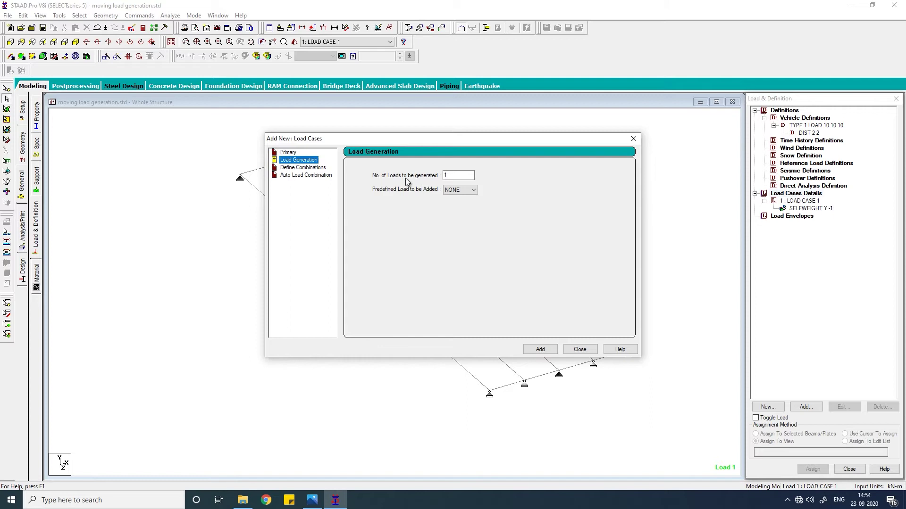
left_click(449, 175)
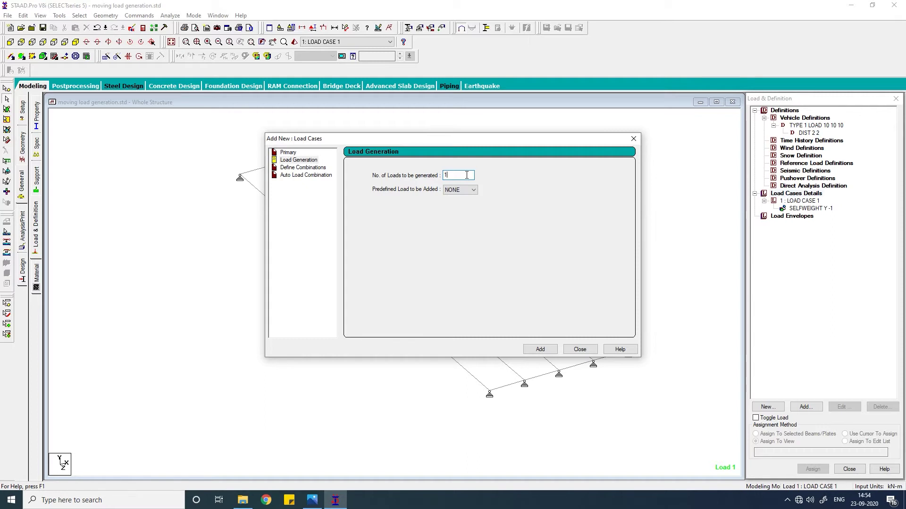
- Close the Add New: Load Cases dialog without adding a case
left_click(581, 349)
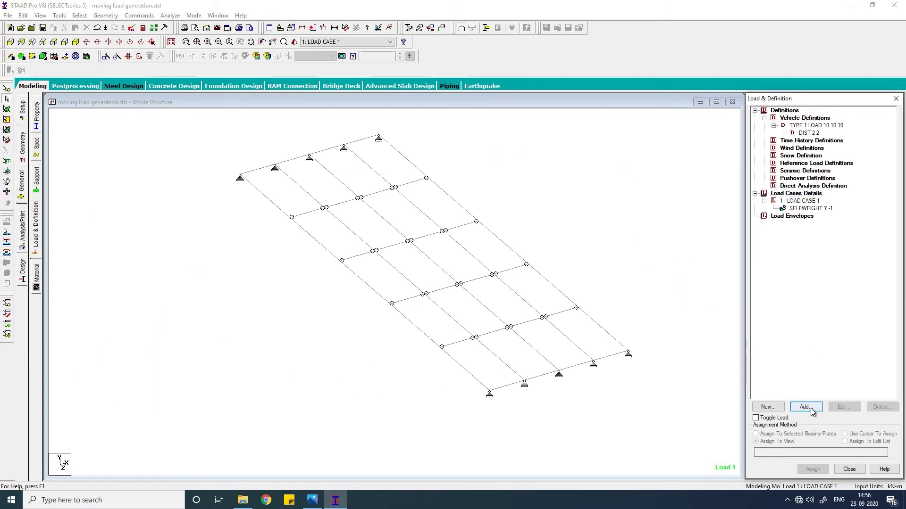
- Generate 59 load cases (2–60), each including predefined Load 1
left_click(805, 407)
left_click(300, 160)
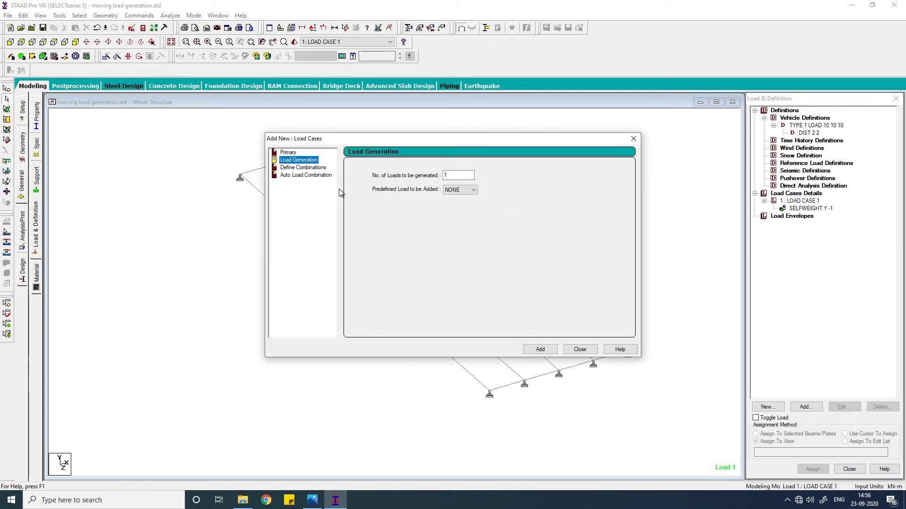
double_click(452, 175)
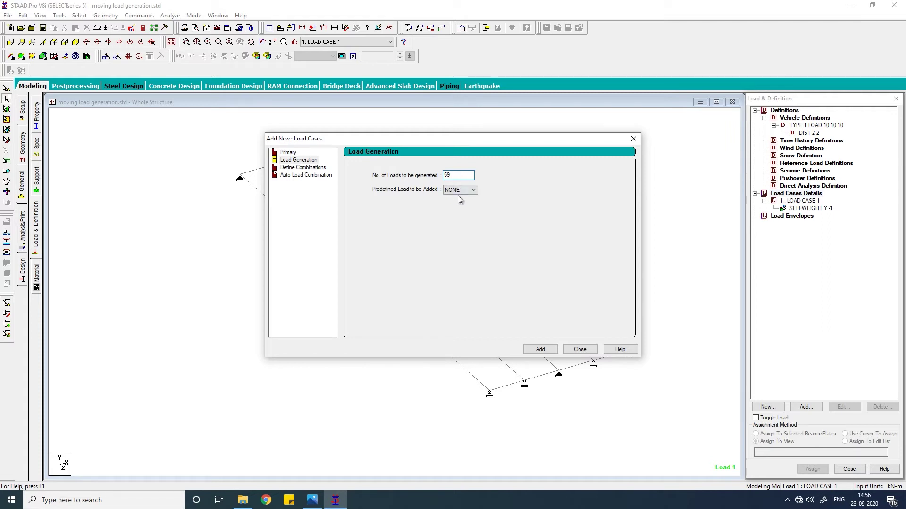
left_click(460, 189)
left_click(547, 351)
left_click(580, 349)
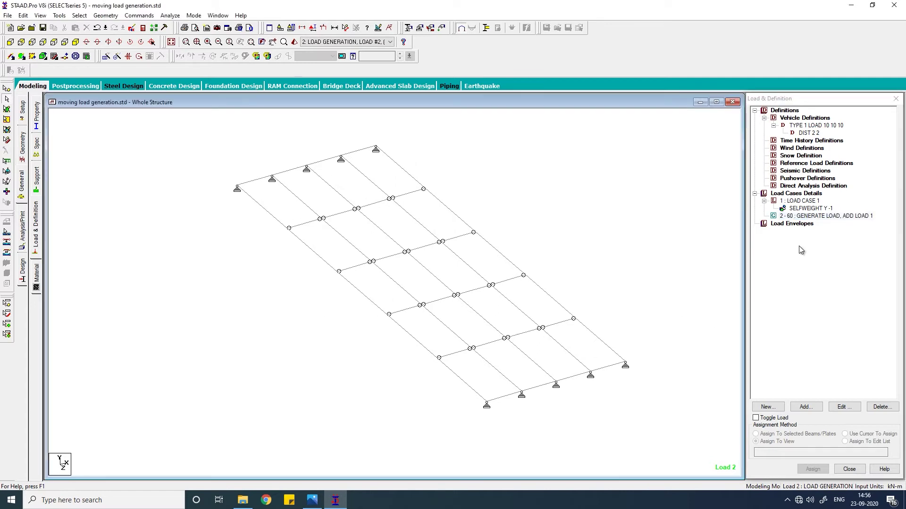
- Place vehicle type 1 on generated loads 2–60, starting at x 4, y 0, z −4, z increment 0.5
left_click(817, 217)
left_click(807, 407)
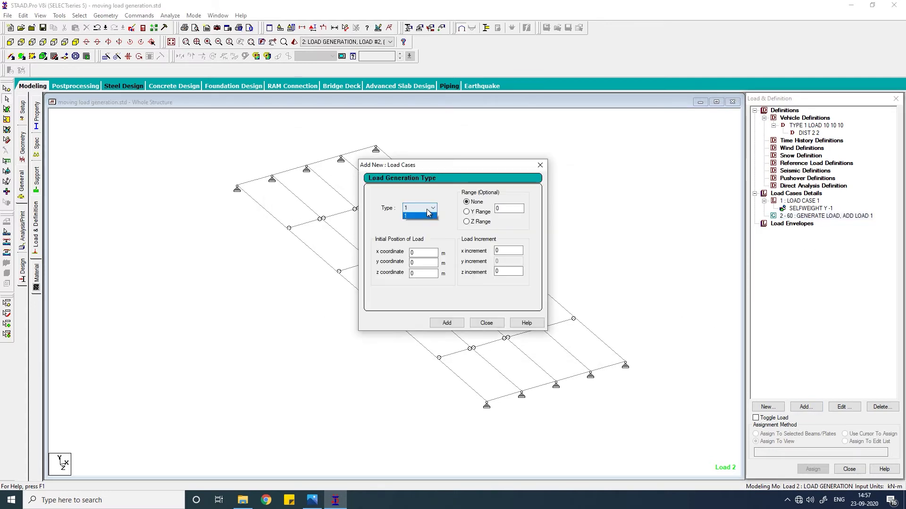
left_click(415, 263)
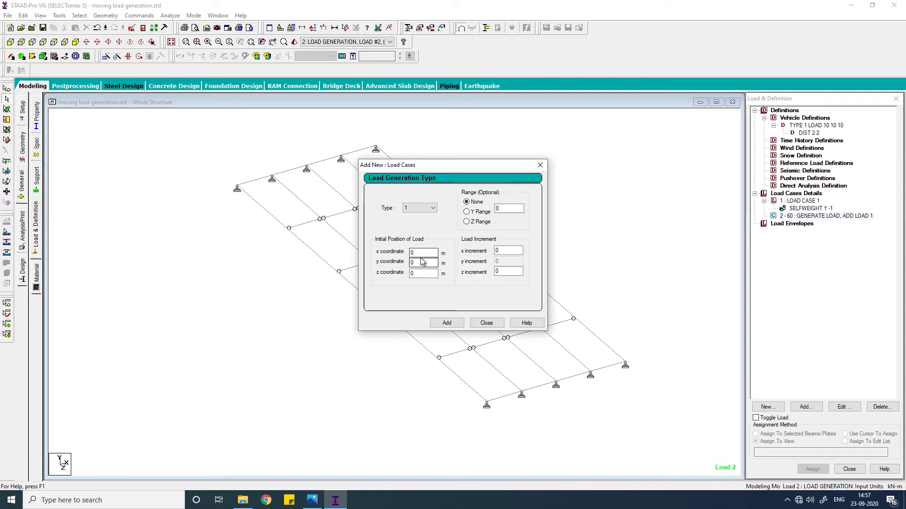
mouse_move(91, 262)
left_mouse_down()
mouse_move(74, 296)
mouse_move(106, 297)
mouse_move(90, 262)
left_mouse_up()
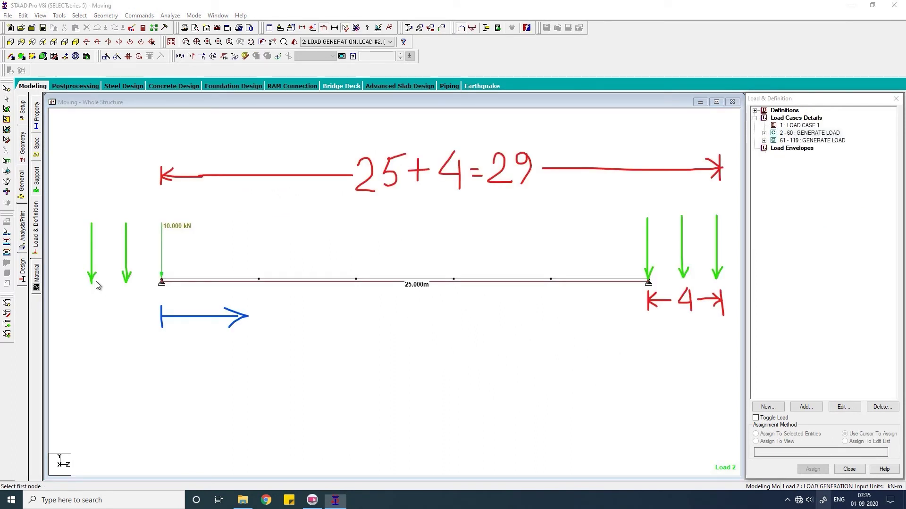
left_click_drag(95, 281, 133, 424)
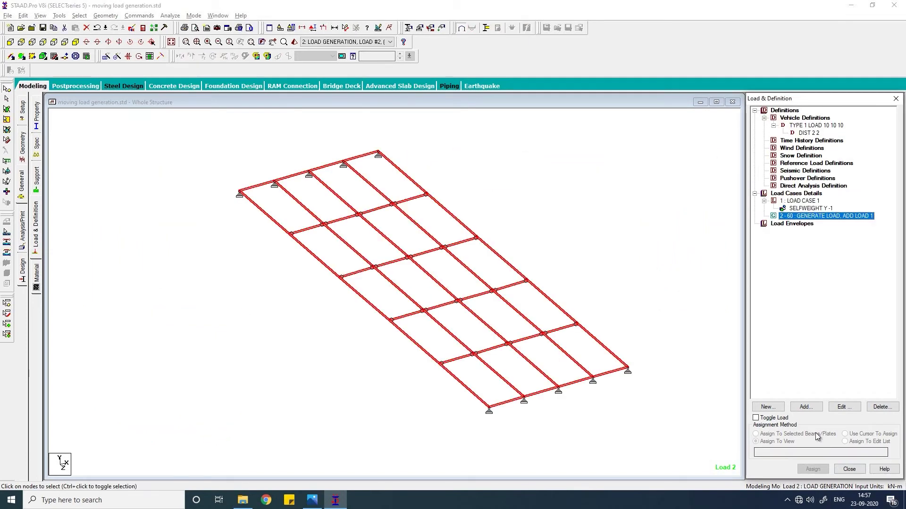
left_click(805, 407)
type("4")
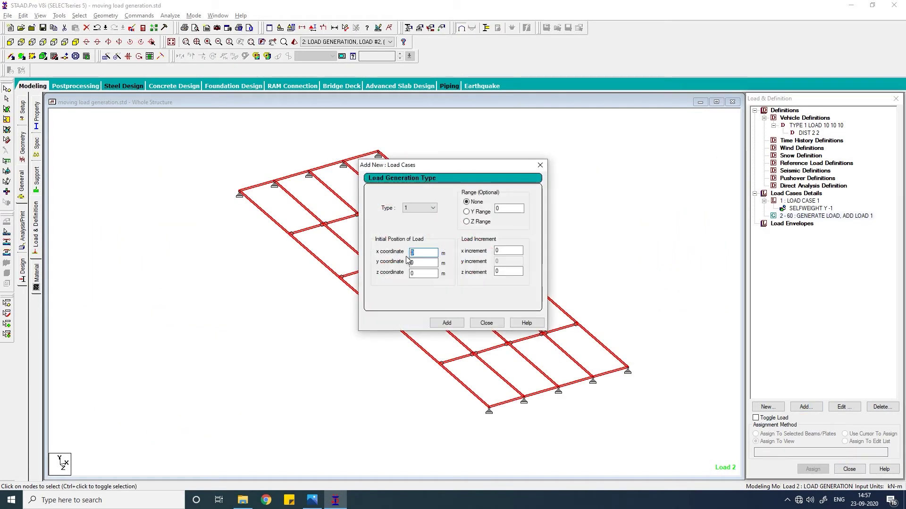
key("Tab")
key("Tab")
left_click(514, 273)
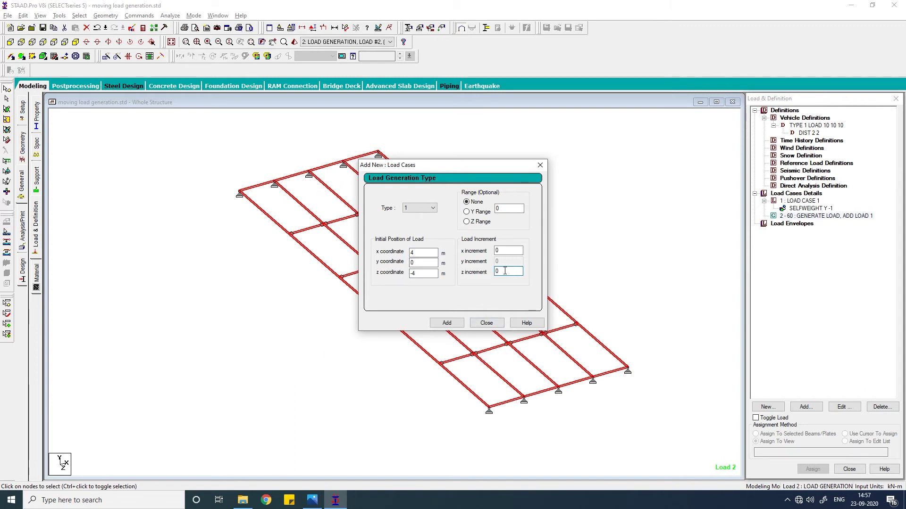
left_click(447, 323)
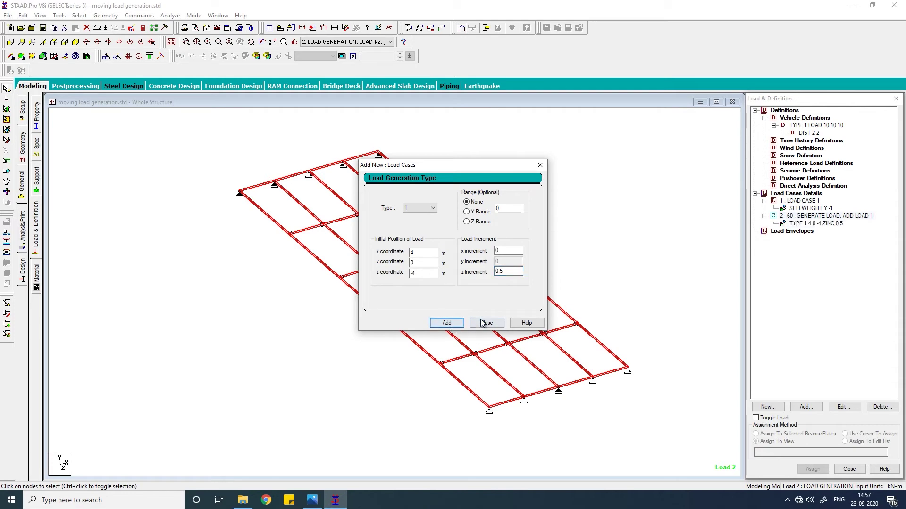
left_click(360, 42)
- Make load case 3 the active load and dismiss the moving-load display warning
left_click(390, 51)
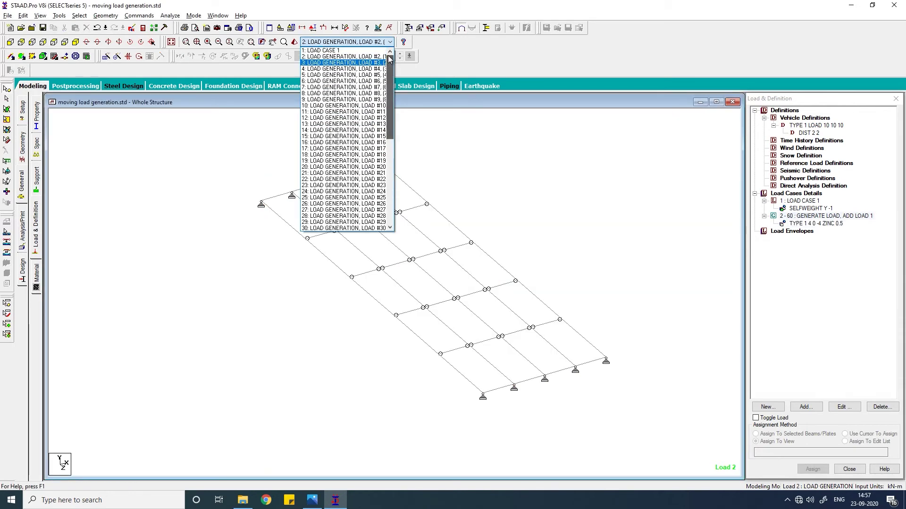
mouse_move(390, 79)
left_mouse_down()
mouse_move(389, 207)
mouse_move(390, 71)
left_mouse_up()
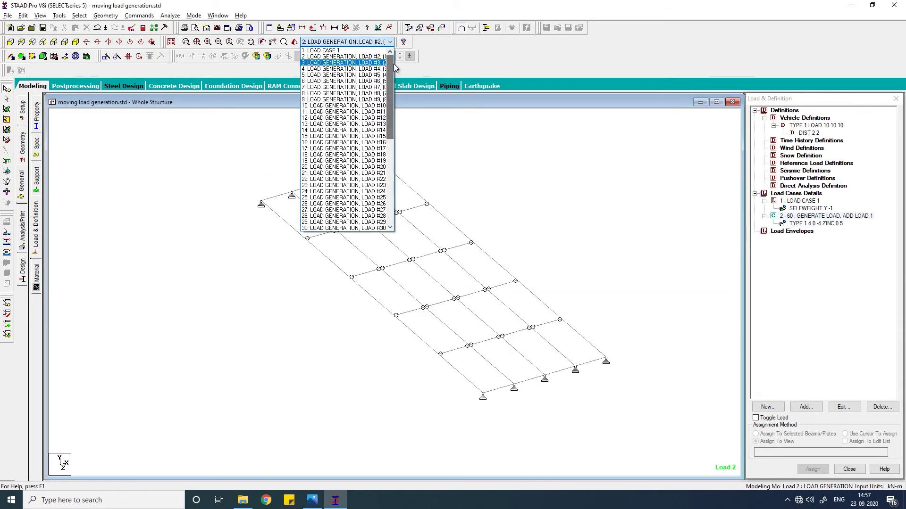
left_click(343, 63)
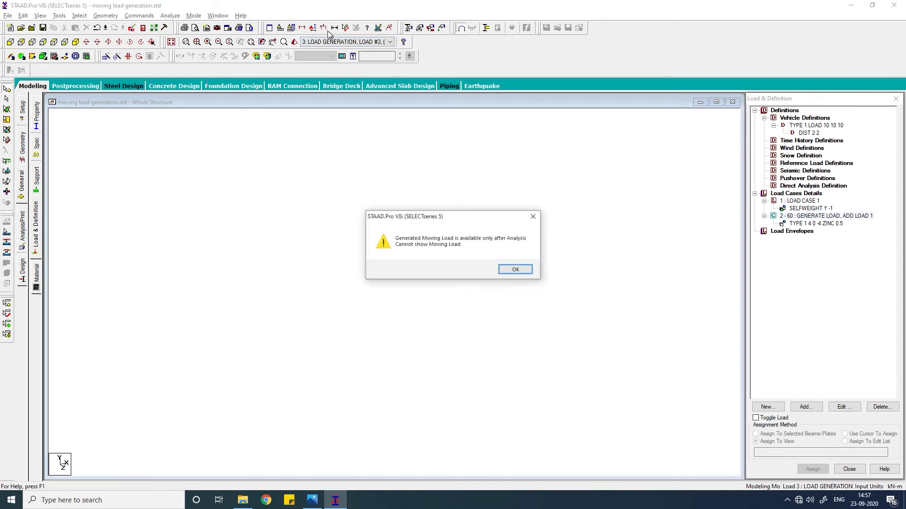
left_click(514, 275)
- Add a Perform Analysis command, then save the model and run the analysis
left_click(22, 233)
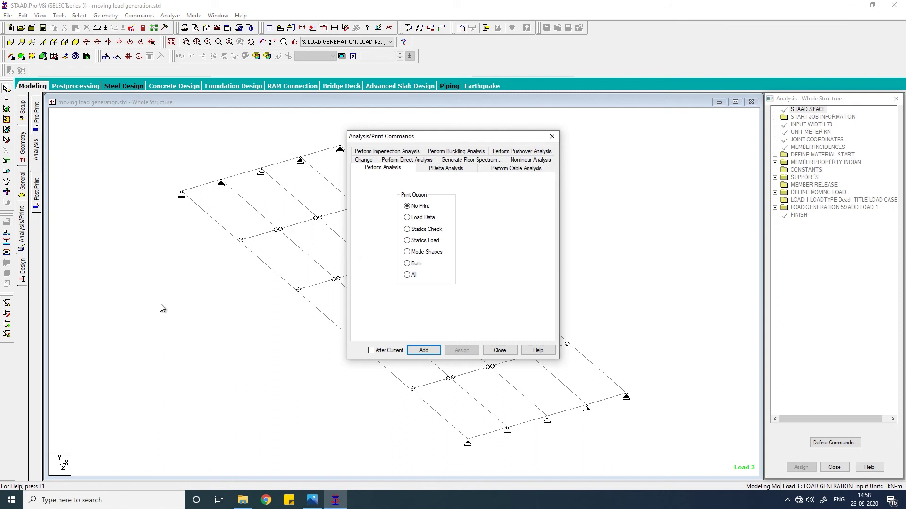
left_click(423, 350)
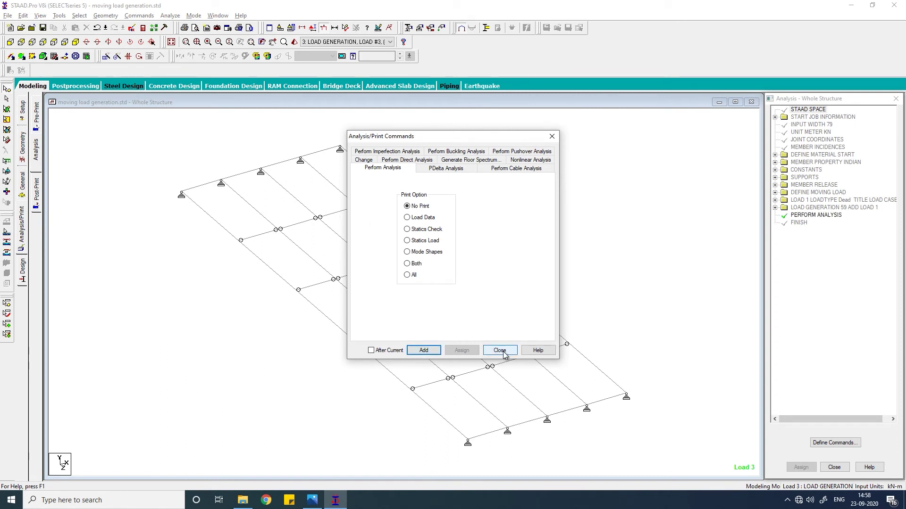
left_click(499, 350)
left_click(381, 260)
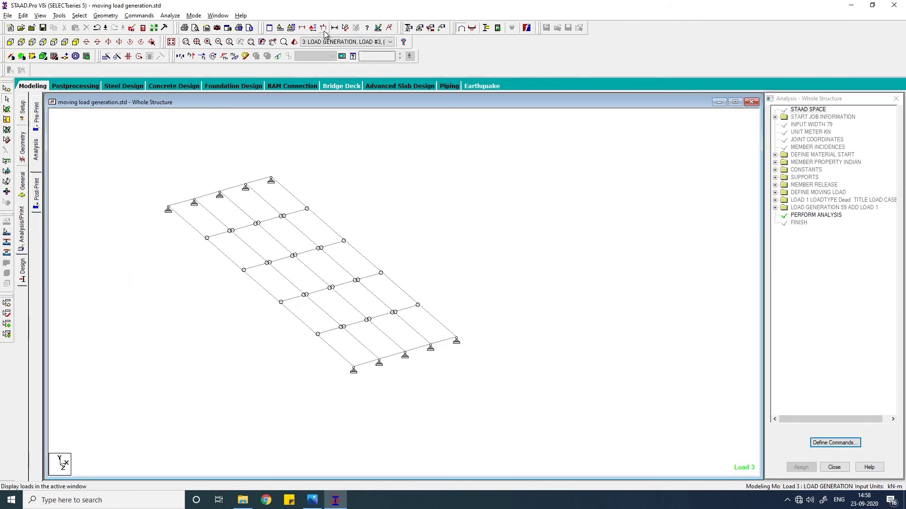
- Scroll the active load to case 42, show its 10 kN wheel load values, then return to Setup
scroll(334, 42, "down", 1)
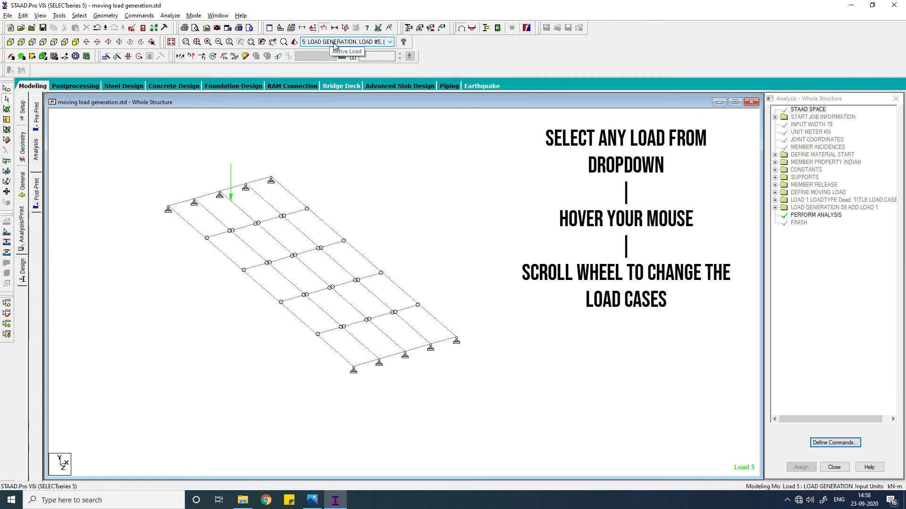
scroll(334, 43, "down", 20)
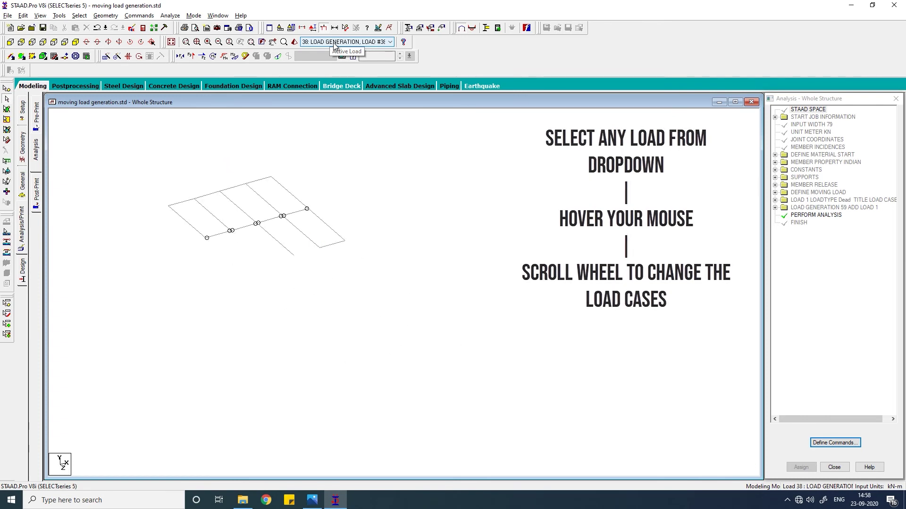
scroll(334, 43, "down", 4)
key("shift+v")
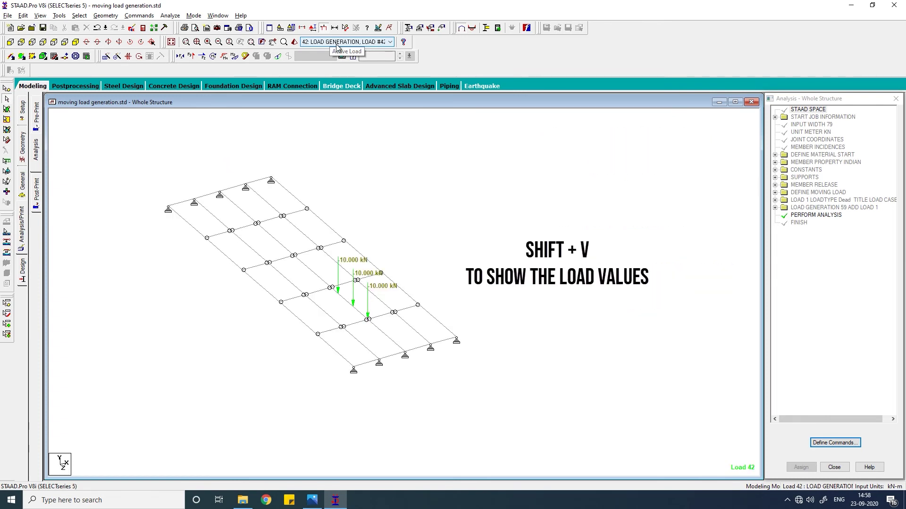
left_click(23, 184)
left_click(22, 112)
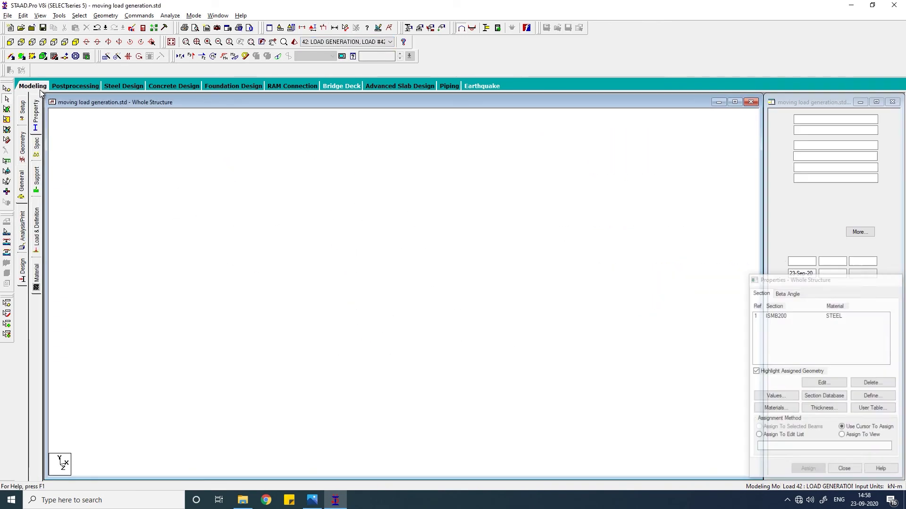
- Start a new vehicle definition with width 4 and a first 10 kN load
left_click(22, 189)
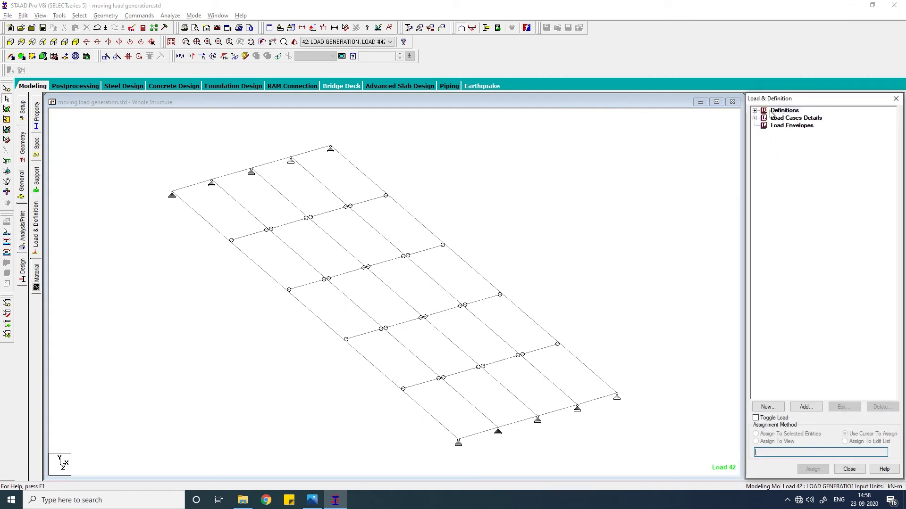
left_click(754, 111)
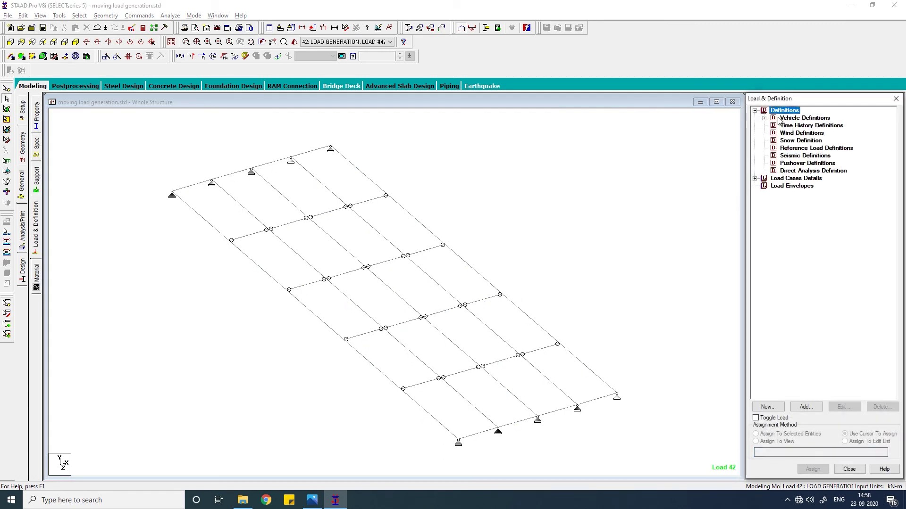
left_click(811, 409)
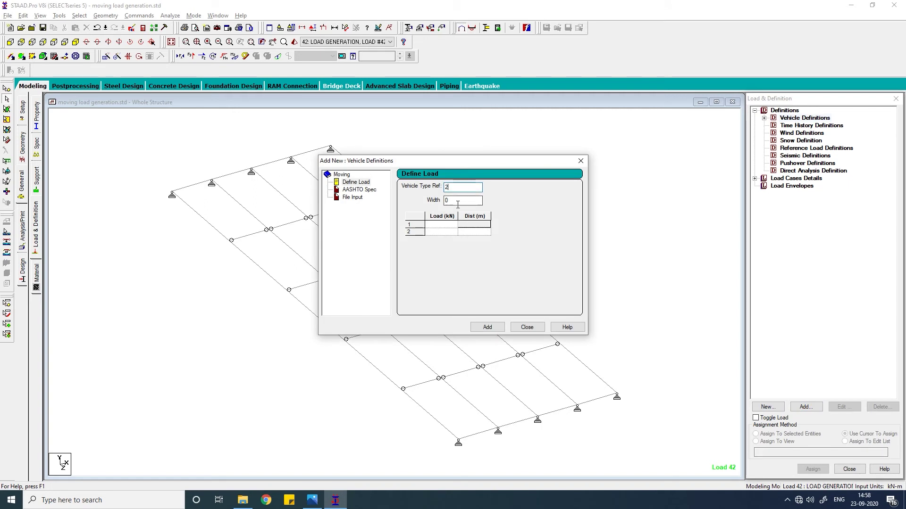
key("Tab")
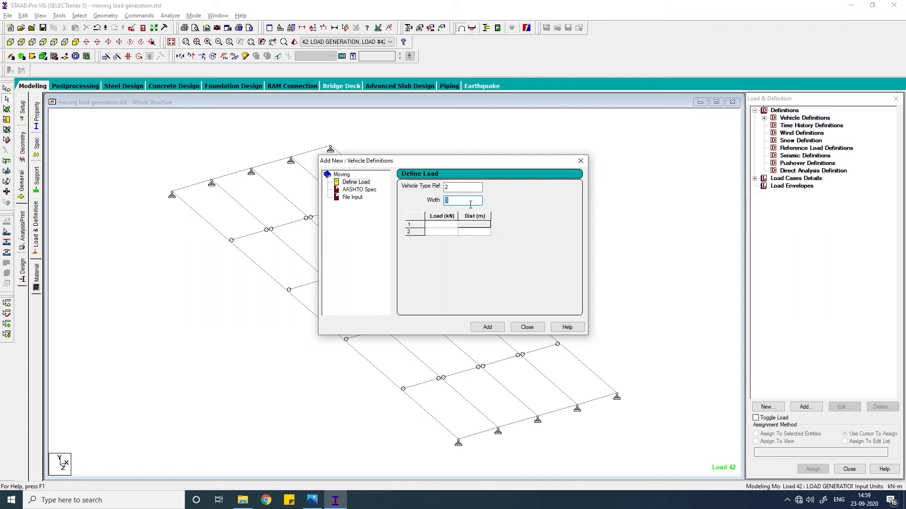
type("4")
key("Tab")
type("10")
- Enter the other two 10 kN loads at 2 m spacing and add vehicle type 2
key("Tab")
type("10 2")
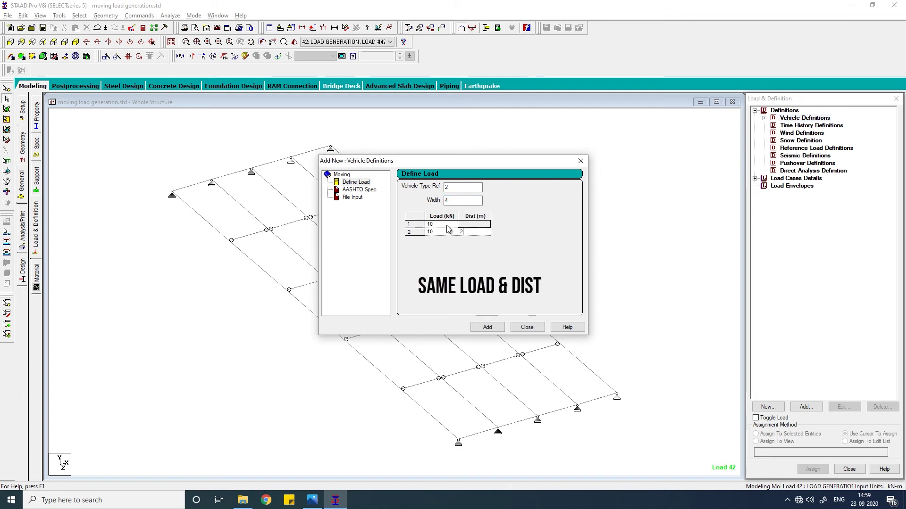
key("Tab")
type("10")
left_click(487, 327)
key("Return")
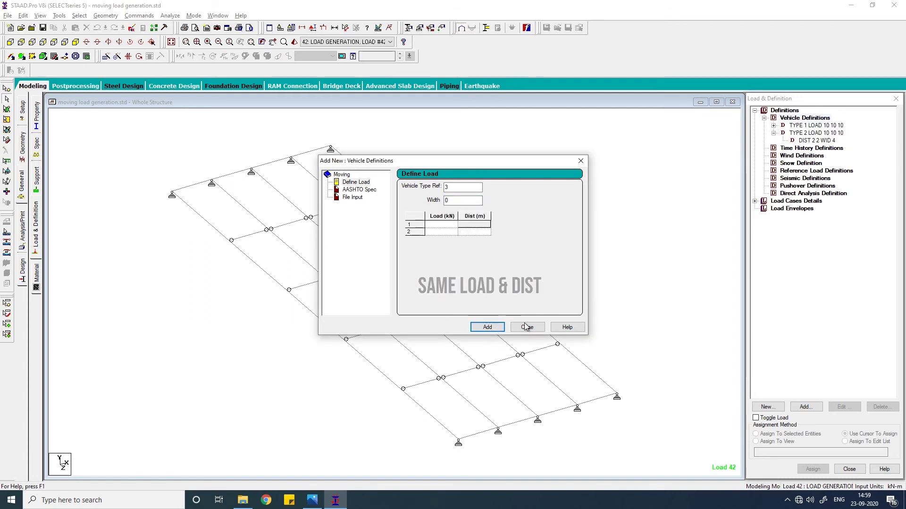
left_click(527, 327)
left_click(819, 134)
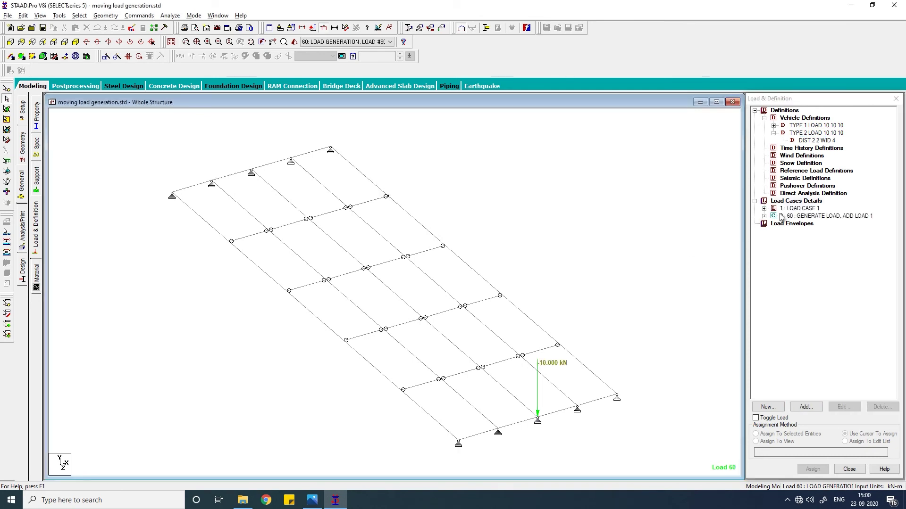
left_click(793, 202)
- Create a load generation of 59 loads (61–119) with predefined load 1 added
left_click(806, 407)
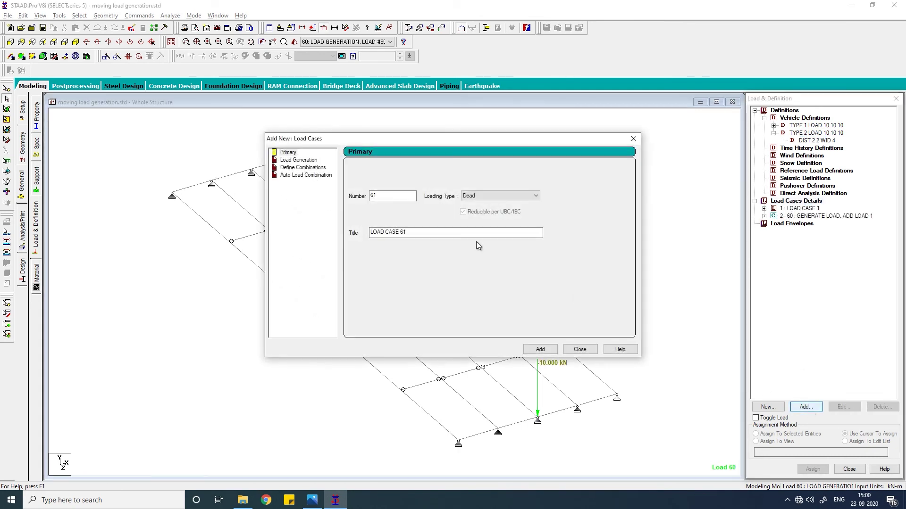
left_click(302, 160)
key("Tab")
type("59")
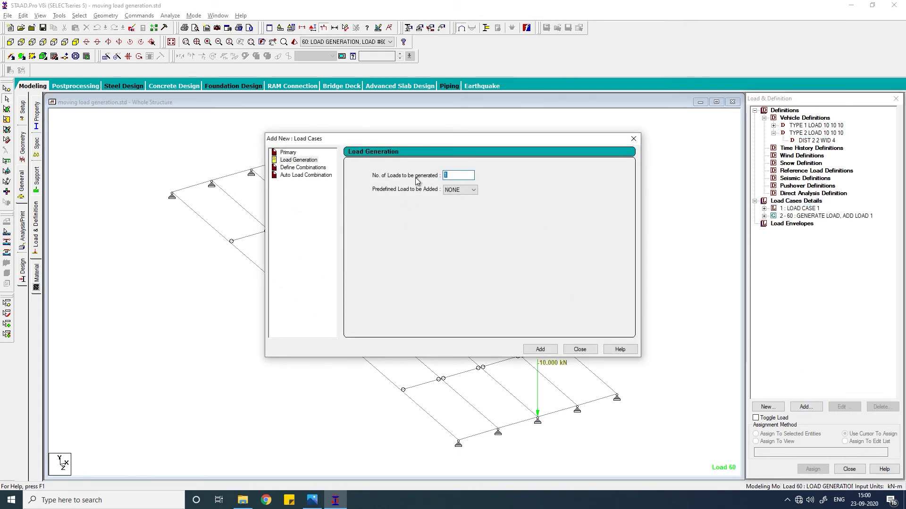
left_click(473, 189)
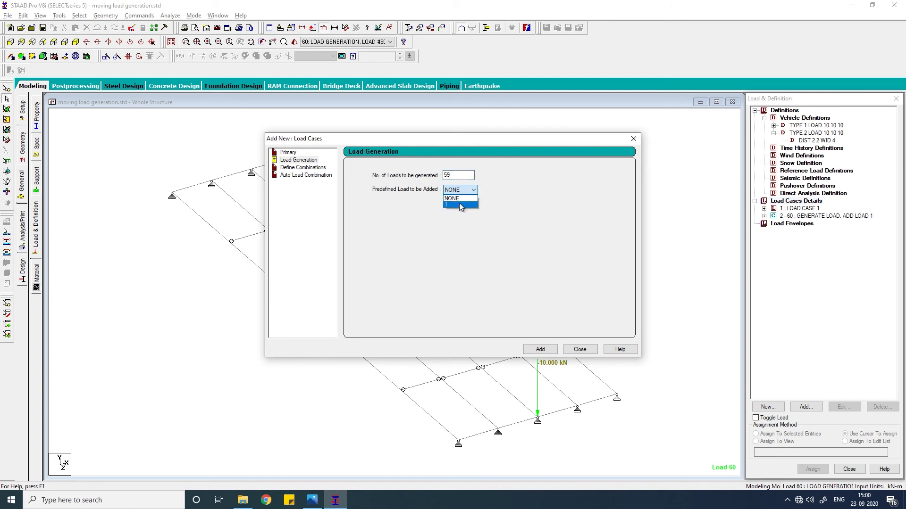
left_click(459, 202)
left_click(540, 349)
- Place vehicle type 2 for the generation starting at x 2, z −4, z increment 0.5
left_click(805, 407)
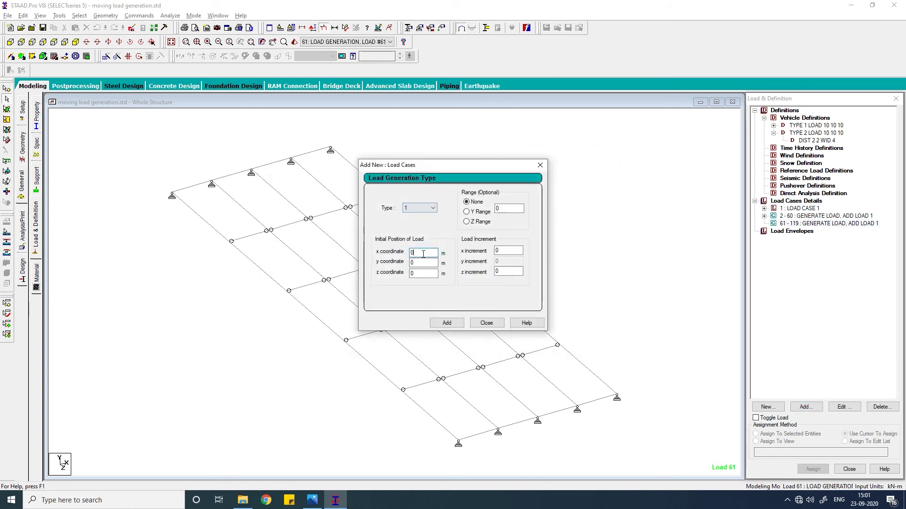
left_click(418, 208)
left_click(415, 223)
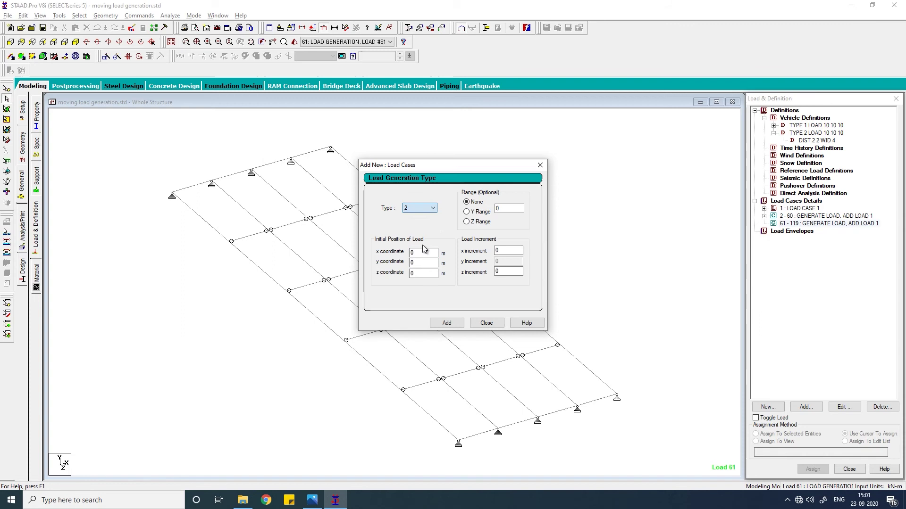
left_click(422, 253)
left_click(201, 188)
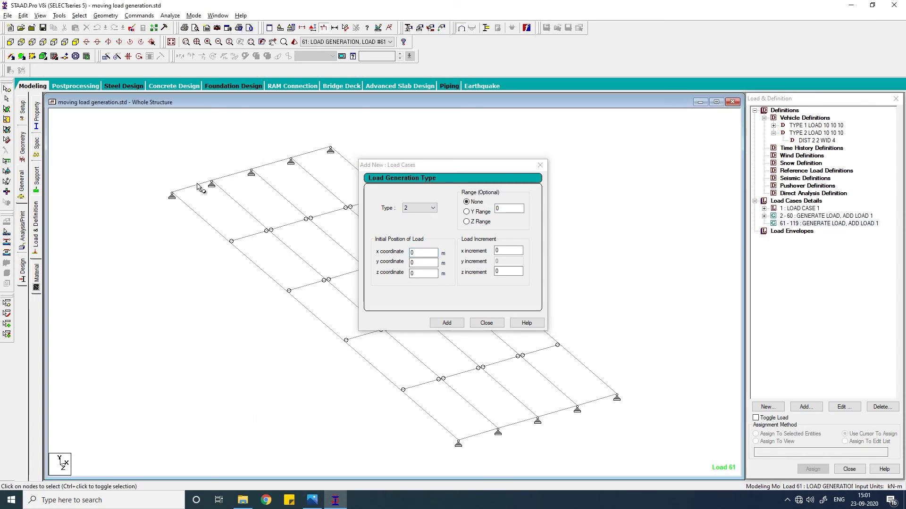
left_click(211, 183)
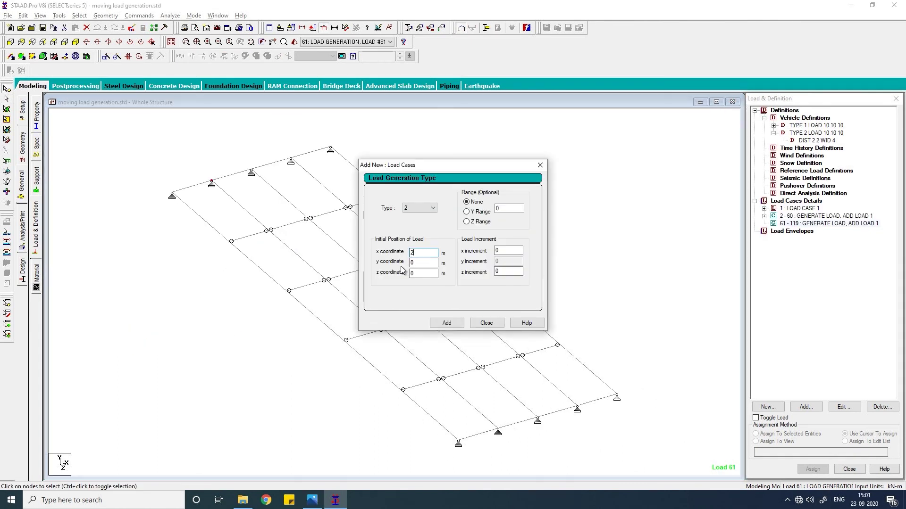
key("BackSpace")
type("-4")
left_click(507, 272)
left_click(446, 322)
left_click(486, 323)
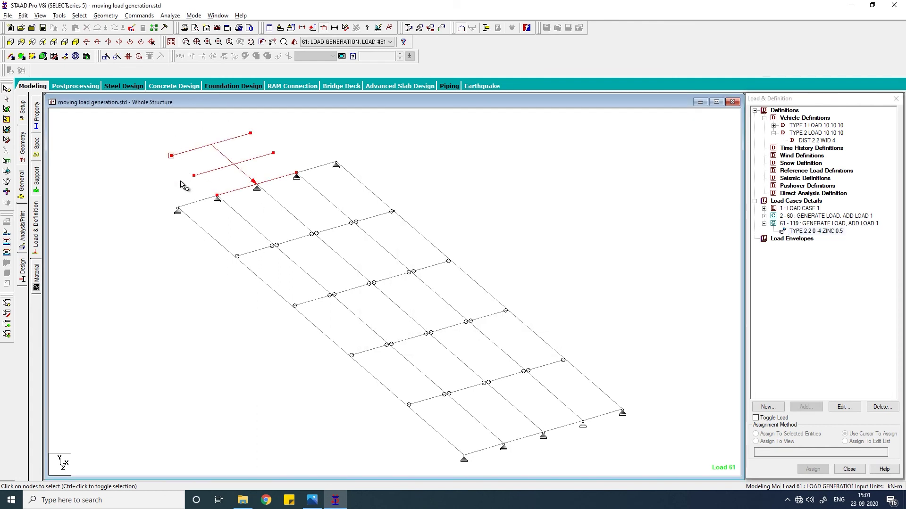
- Run the analysis with Ctrl+F5, saving the structure, and close the finished report
key("ctrl+F5")
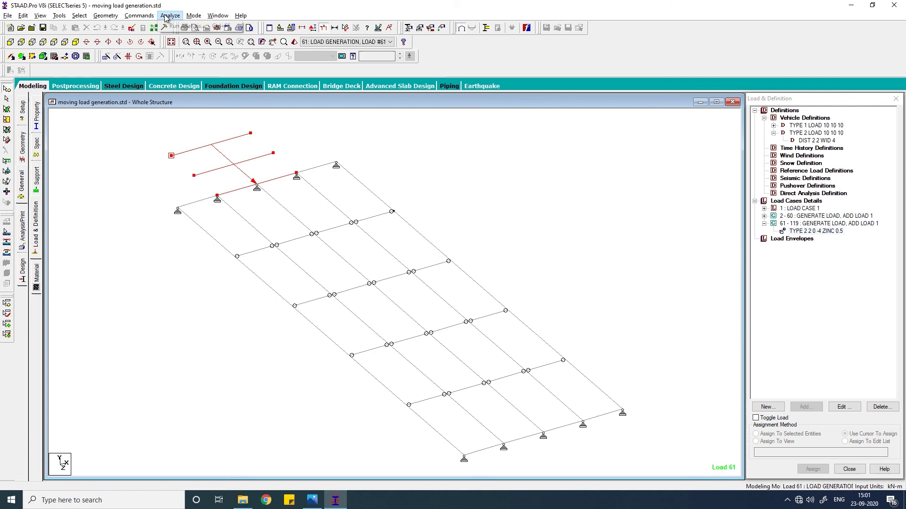
key("Return")
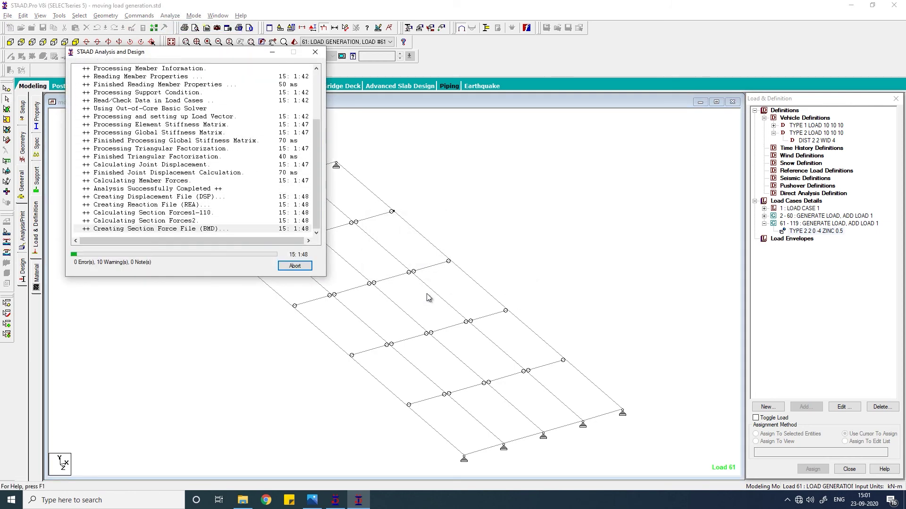
left_click(294, 266)
- Step the active load to case 100 and display its Bending Z moment diagram
scroll(339, 42, "down", 20)
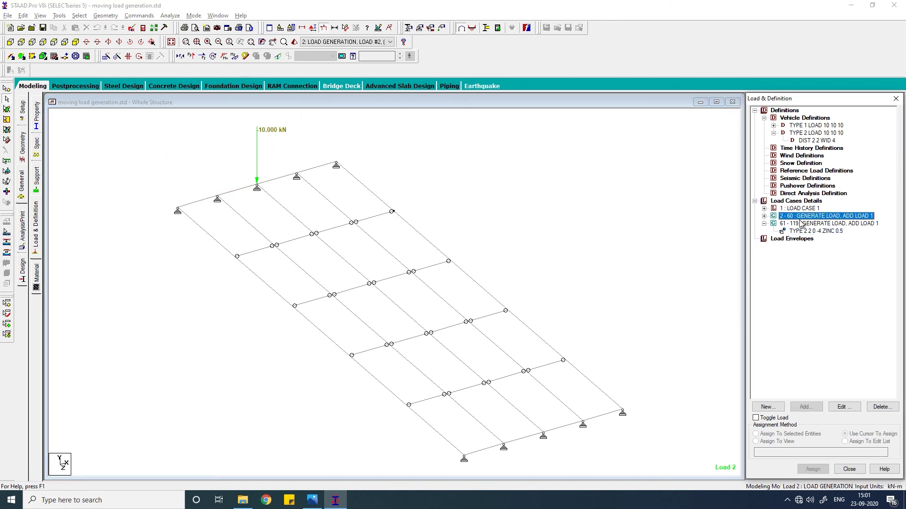
scroll(340, 41, "down", 11)
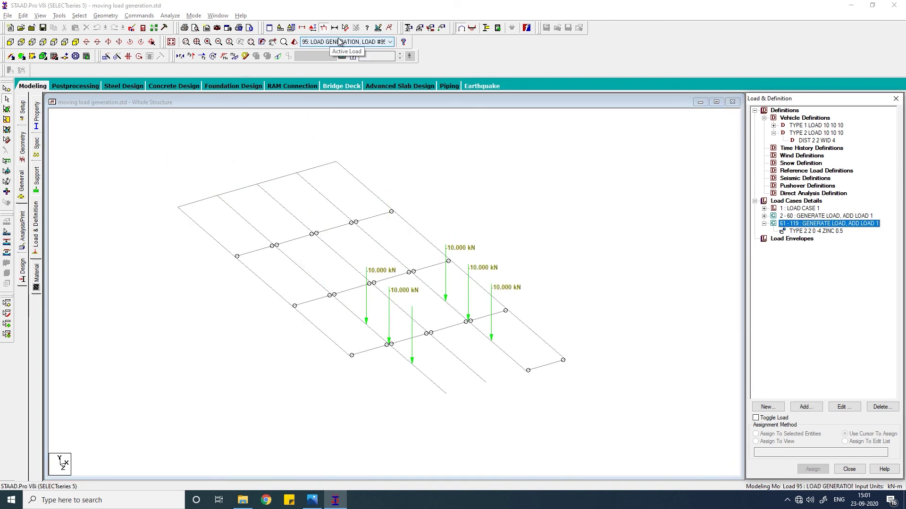
left_click(400, 118)
middle_click_drag(422, 184, 423, 170)
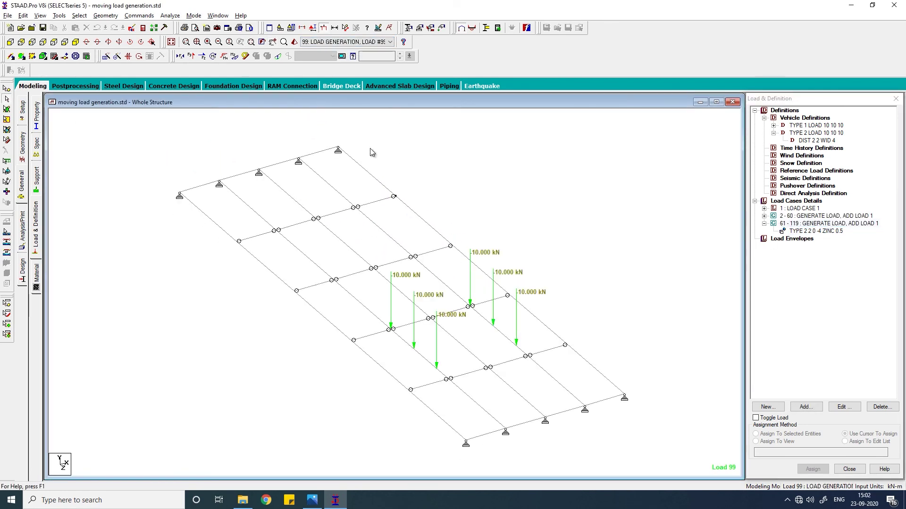
left_click(235, 57)
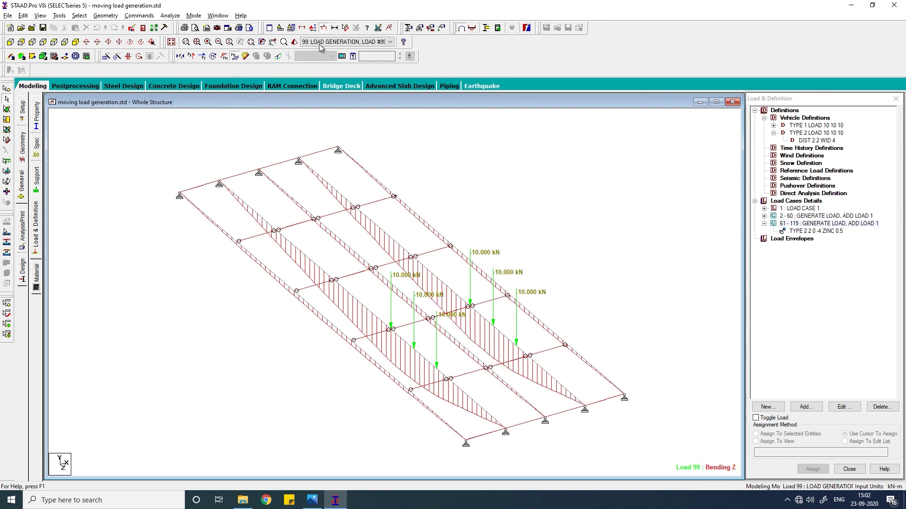
scroll(320, 47, "up", 20)
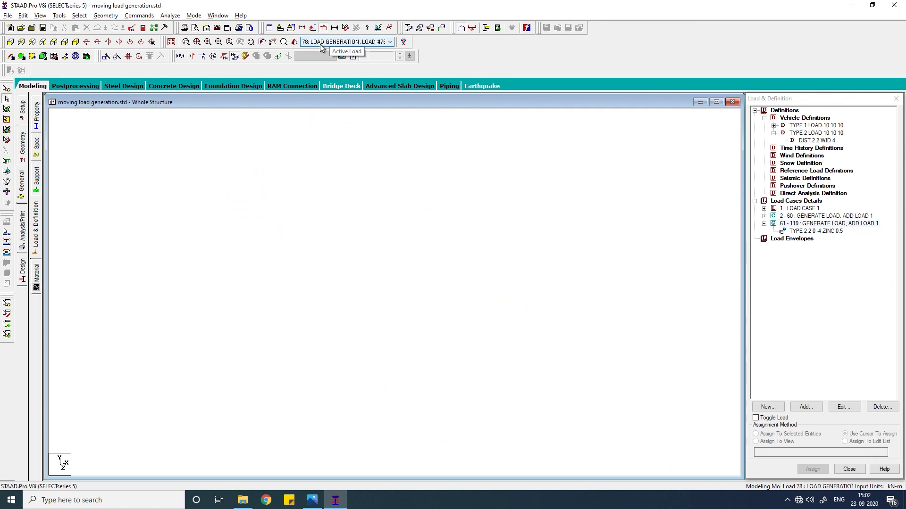
scroll(320, 47, "down", 20)
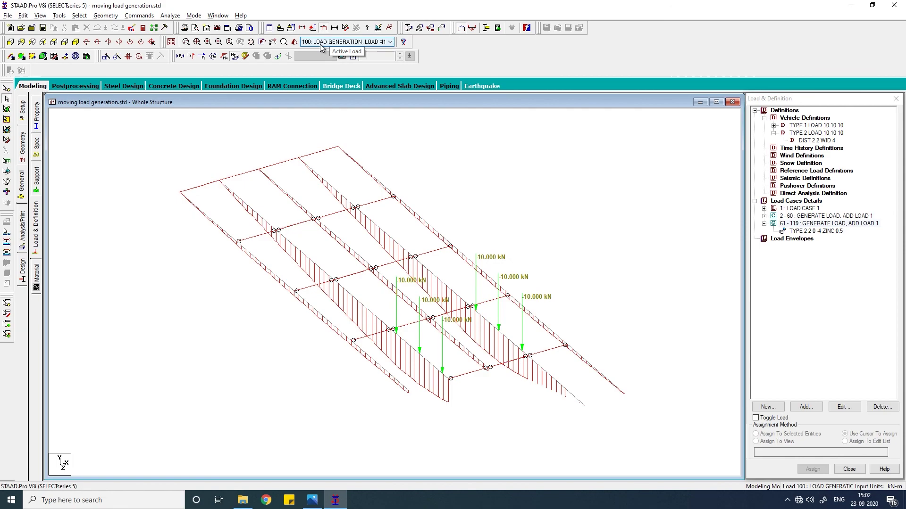